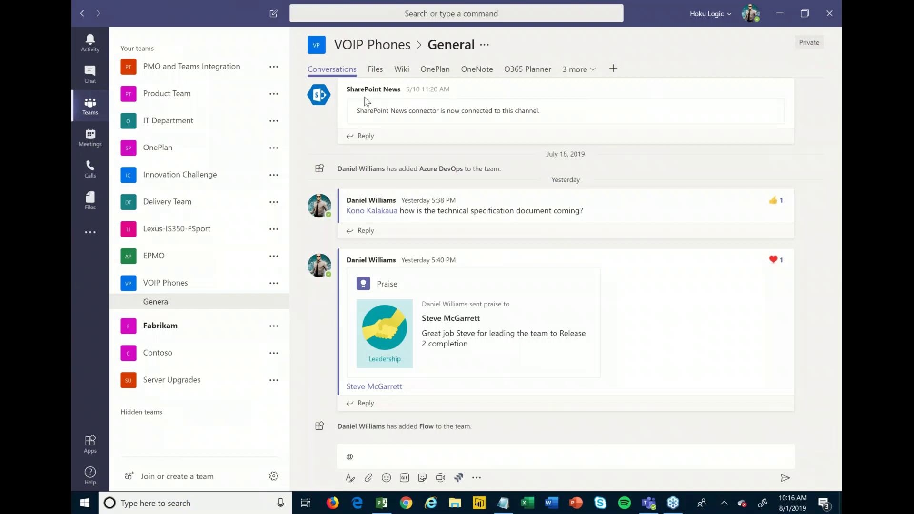
Browse the messaging apps available for the VOIP Phones General channel's conversations, and return to the channel
mouse_move(439, 330)
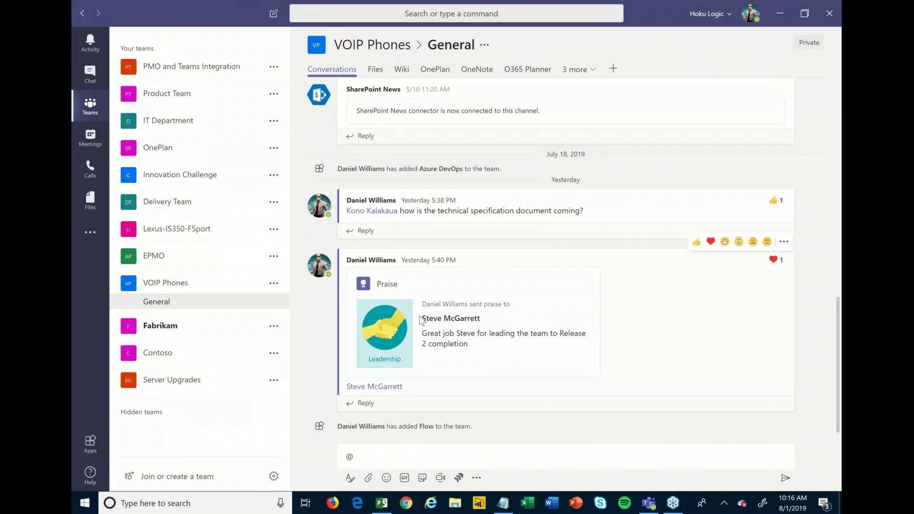
scroll(426, 329, up, 7)
scroll(427, 337, down, 7)
click(477, 479)
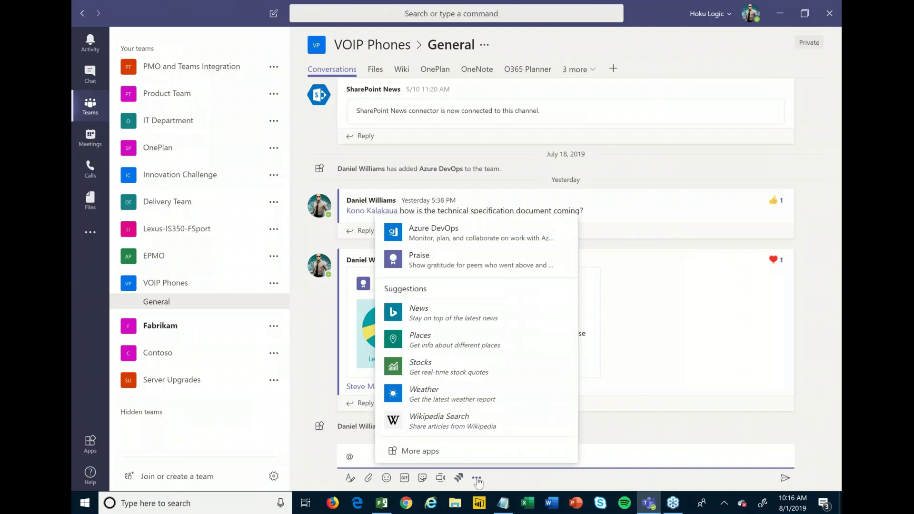
click(434, 452)
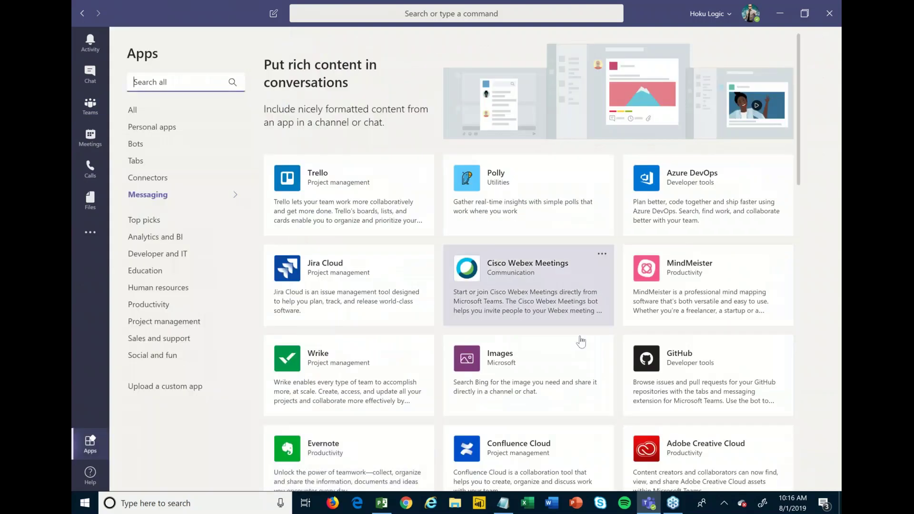
scroll(566, 333, down, 10)
scroll(566, 333, up, 12)
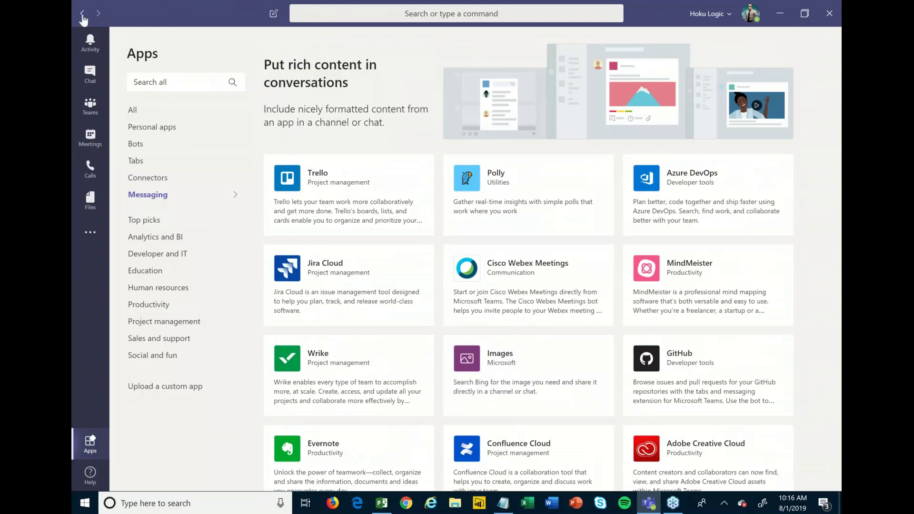
click(82, 14)
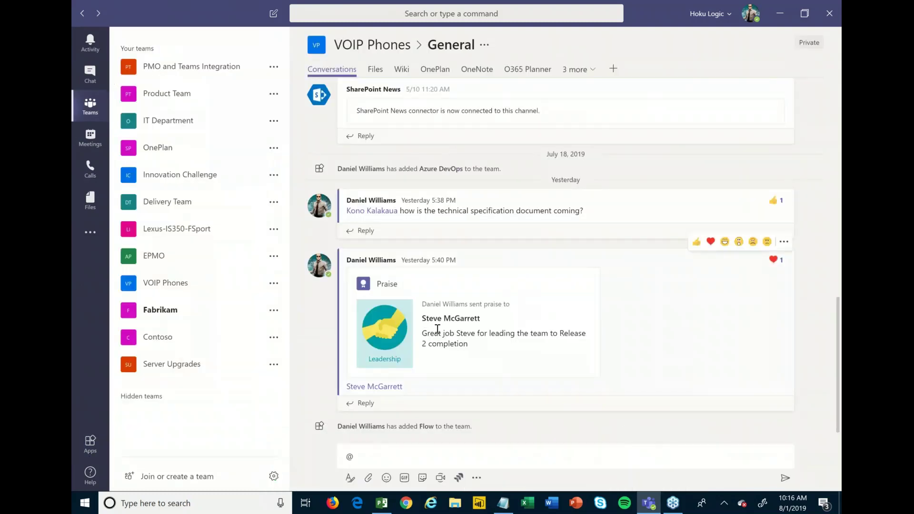
Bring up the list of bots from an @ mention in a new message, browse it, and clear the draft message
click(401, 461)
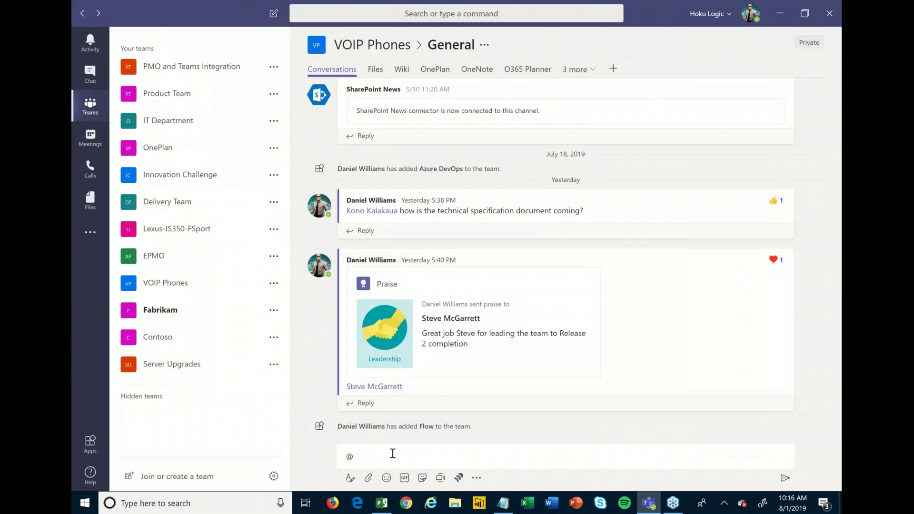
text(@)
key(BackSpace)
text(@)
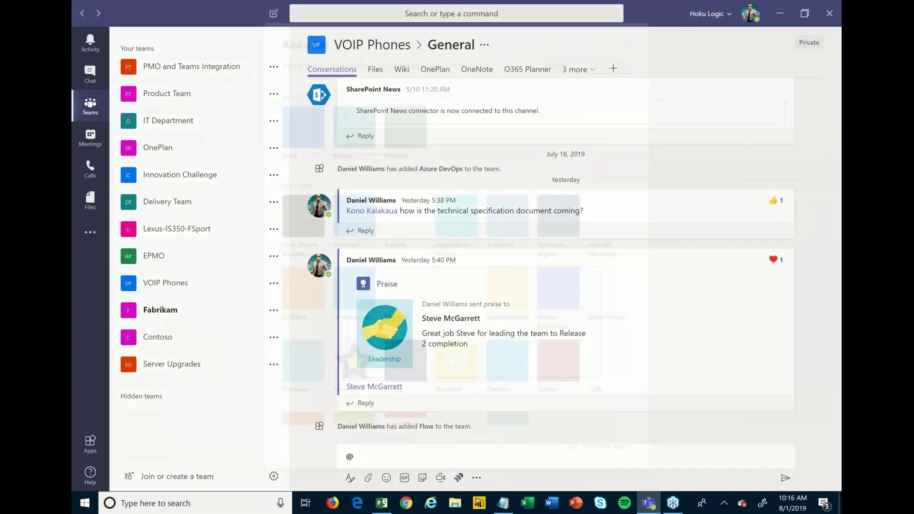
scroll(449, 306, down, 10)
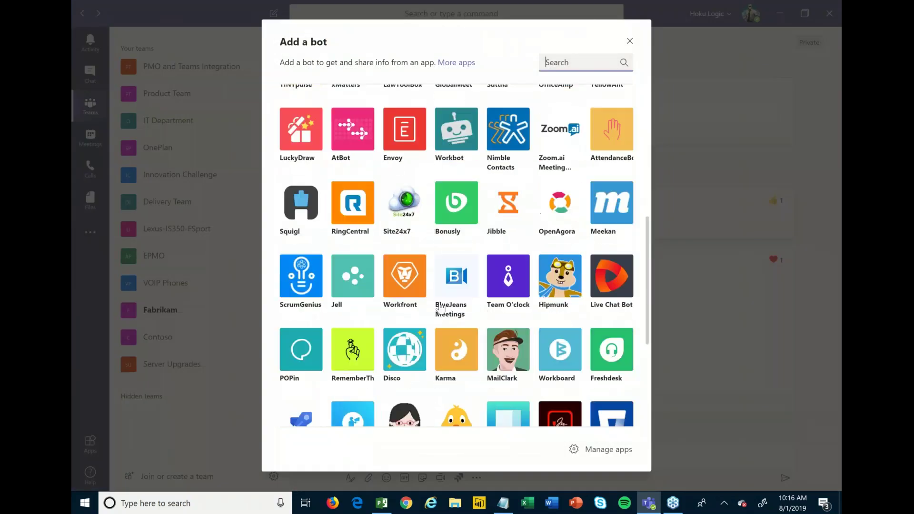
scroll(442, 301, up, 10)
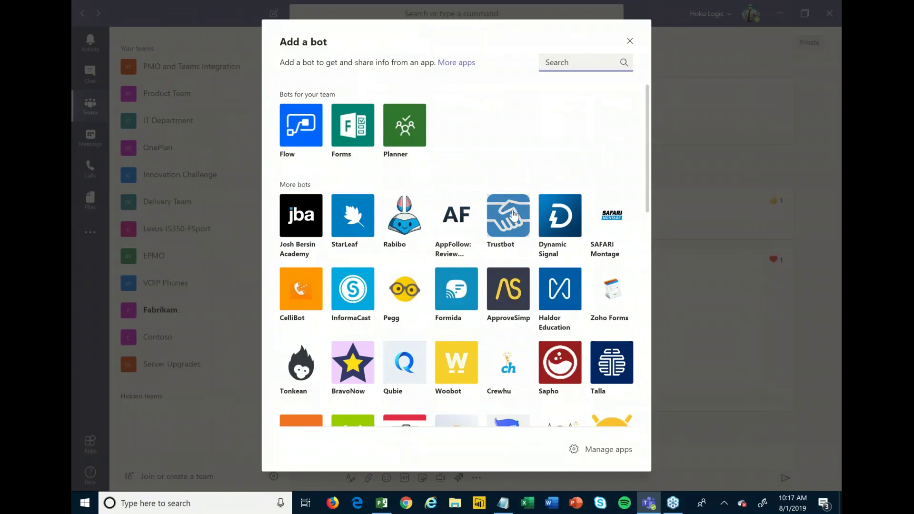
click(630, 41)
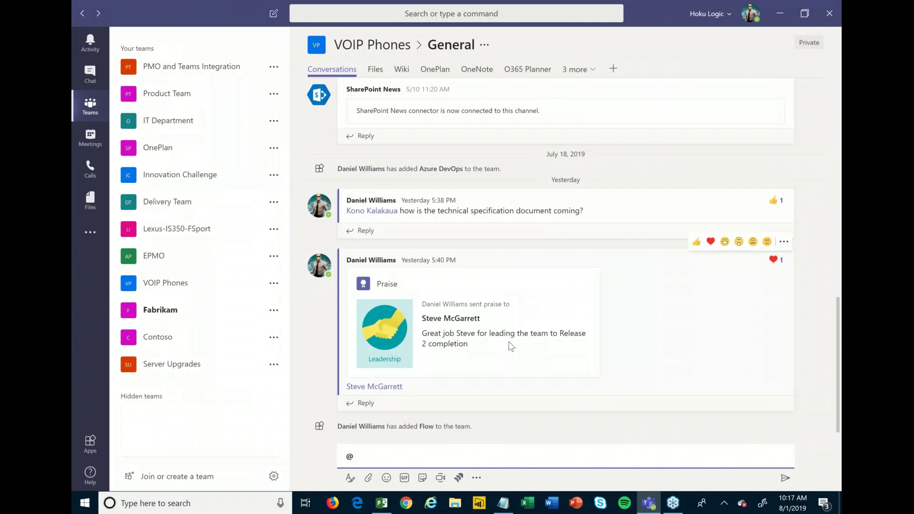
key(BackSpace)
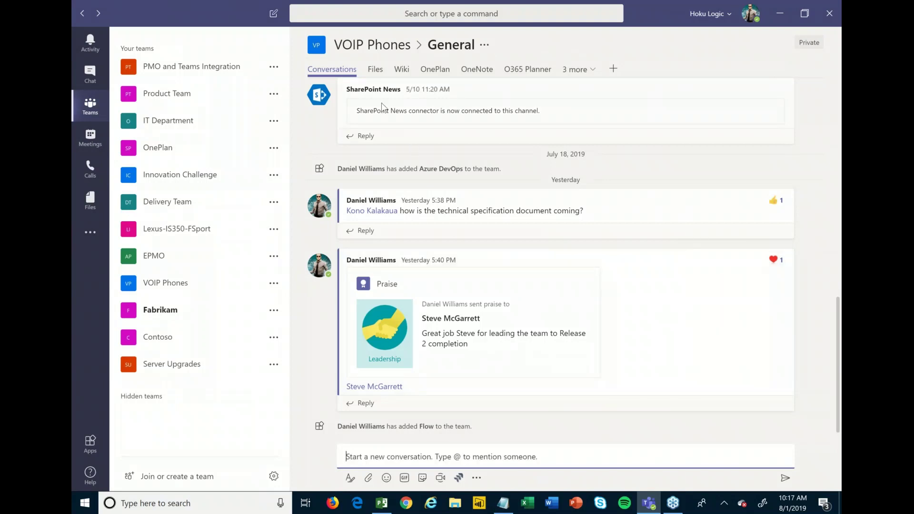
Look through the VOIP Phones channel's files, its Lessons Learned wiki page and the OneNote meeting minutes
click(375, 70)
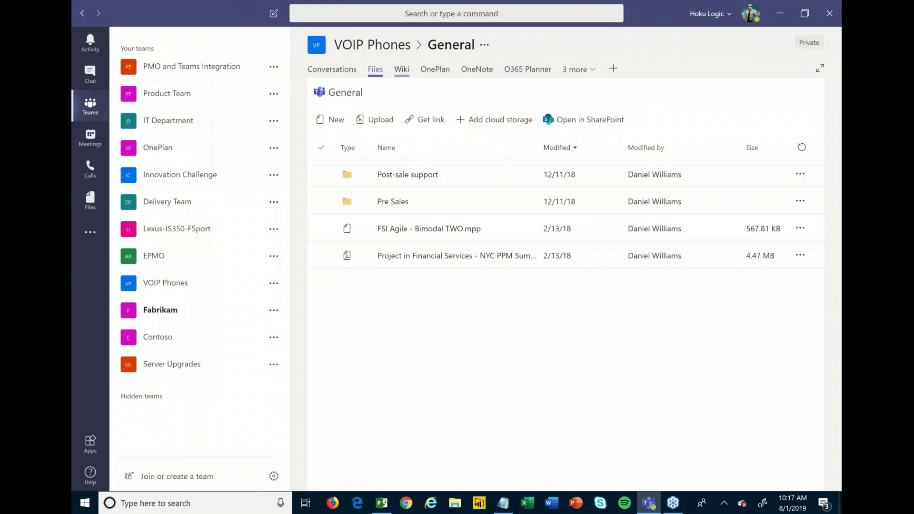
click(402, 70)
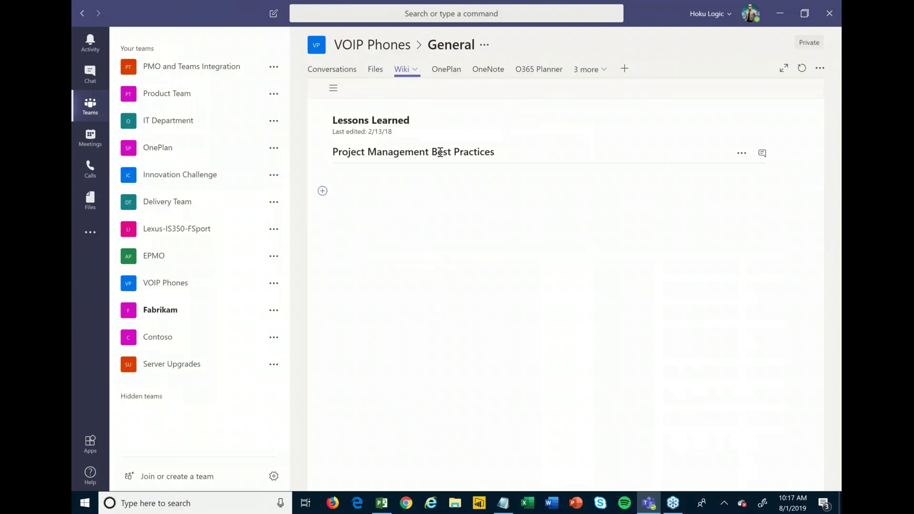
click(488, 69)
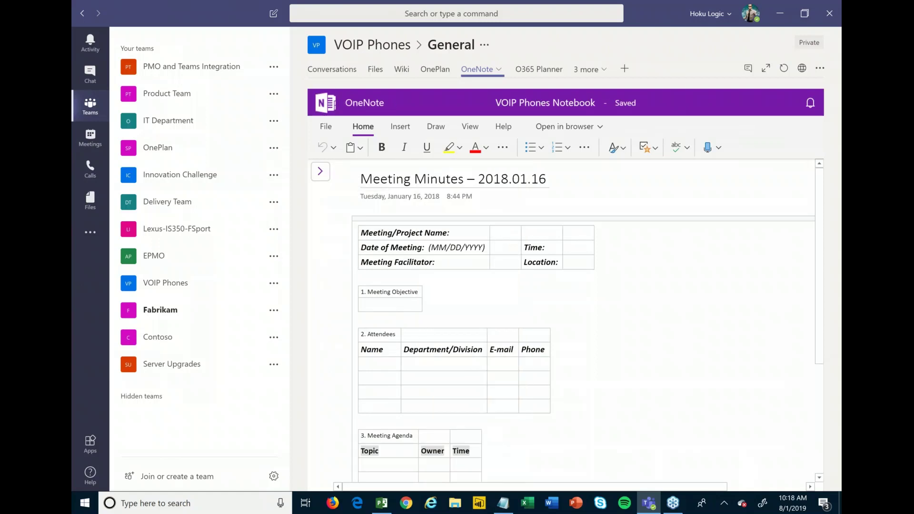
Show the VOIP Phones plan from the channel's OnePlan page in expanded view
click(526, 71)
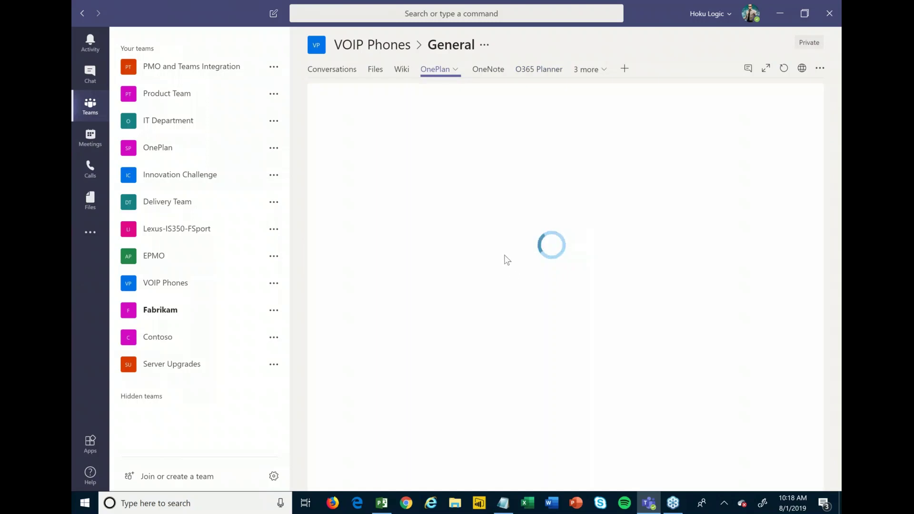
click(766, 68)
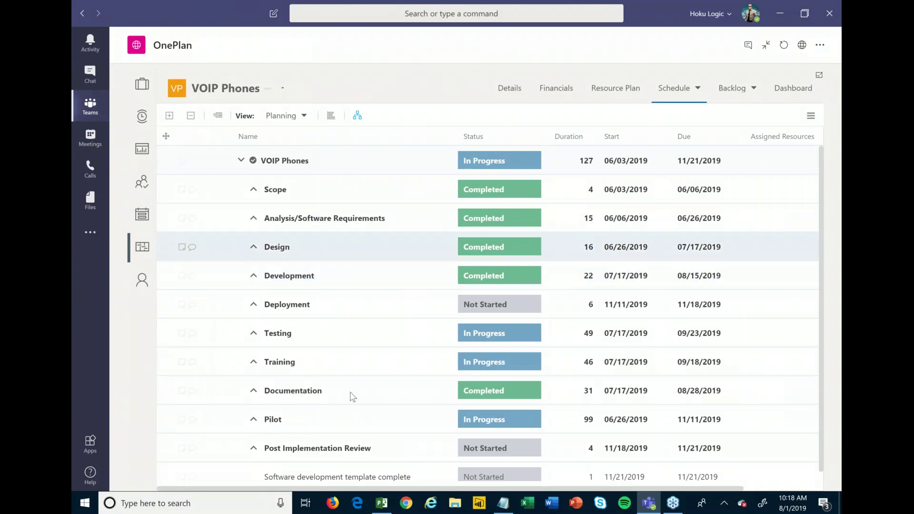
Switch to Microsoft Project and publish the VOIP Phones schedule to OnePlan, authenticating with the Windows-connected account
click(381, 504)
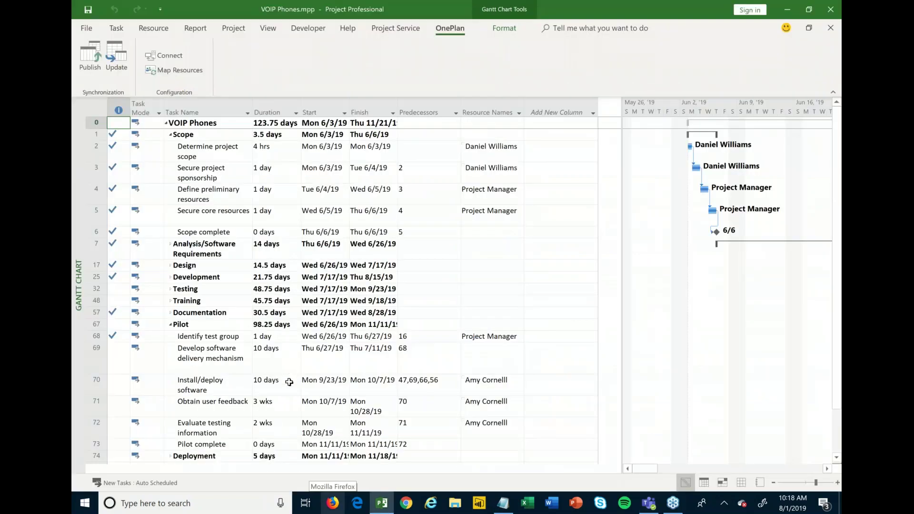
drag(231, 150, 208, 232)
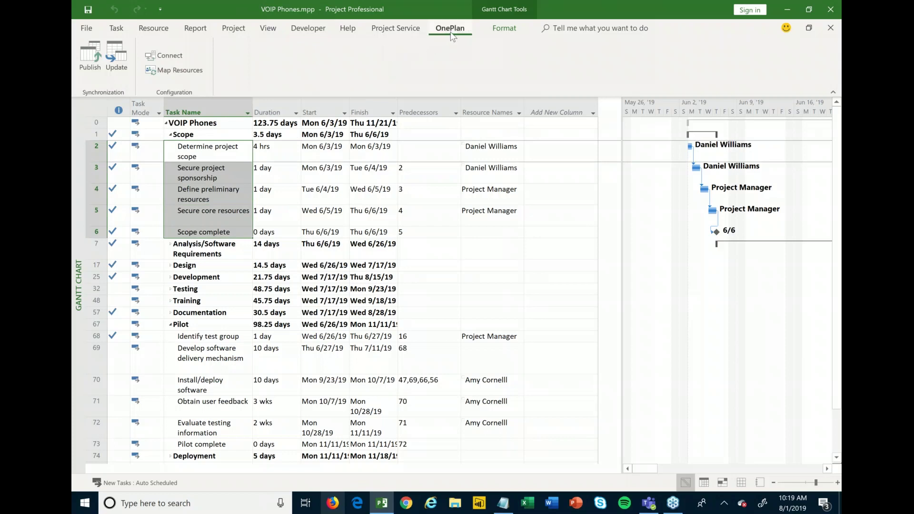
click(90, 67)
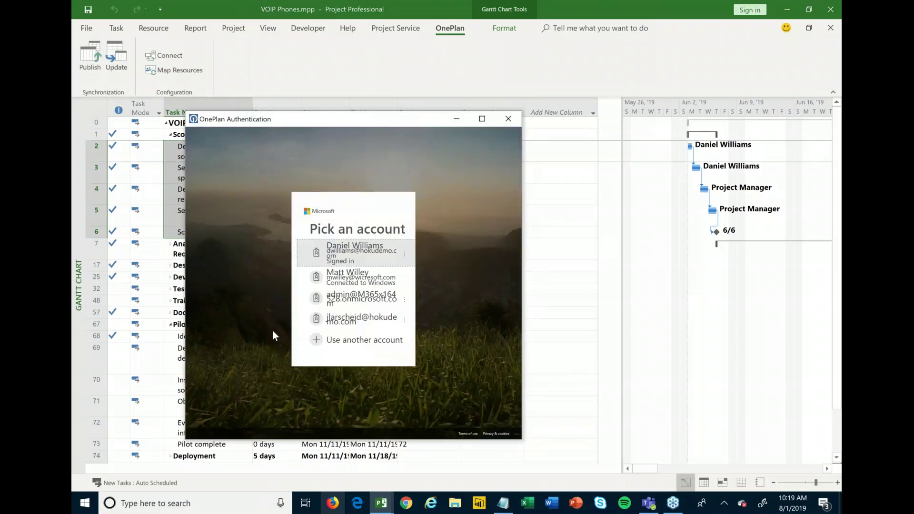
click(358, 284)
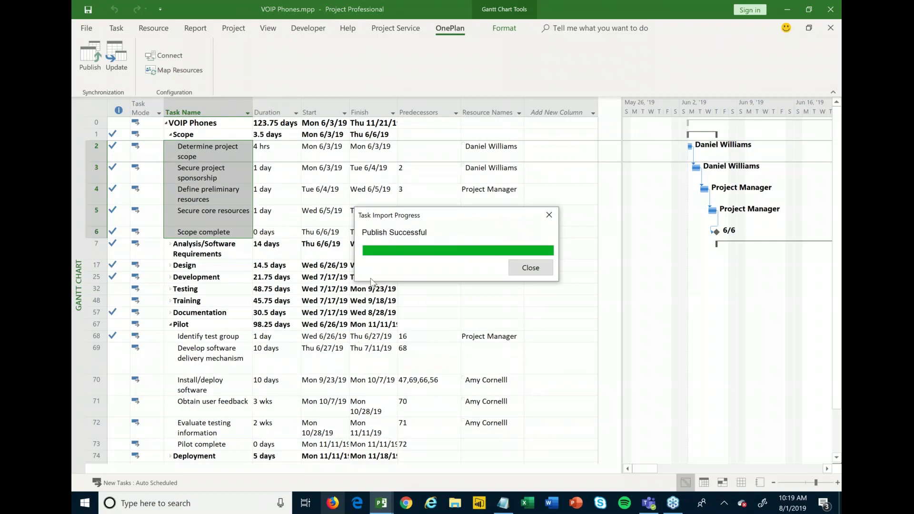
click(513, 264)
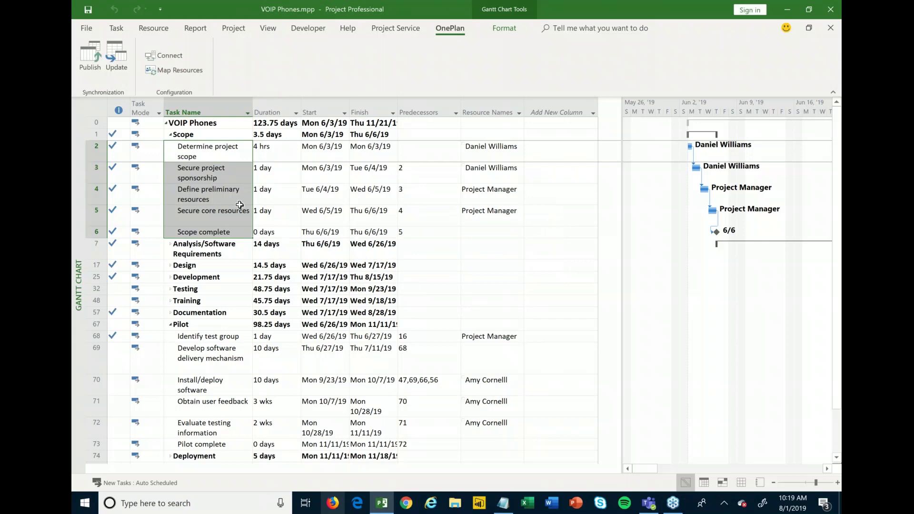
Update the Project schedule with task changes from OnePlan, and return to the plan in Teams
click(117, 66)
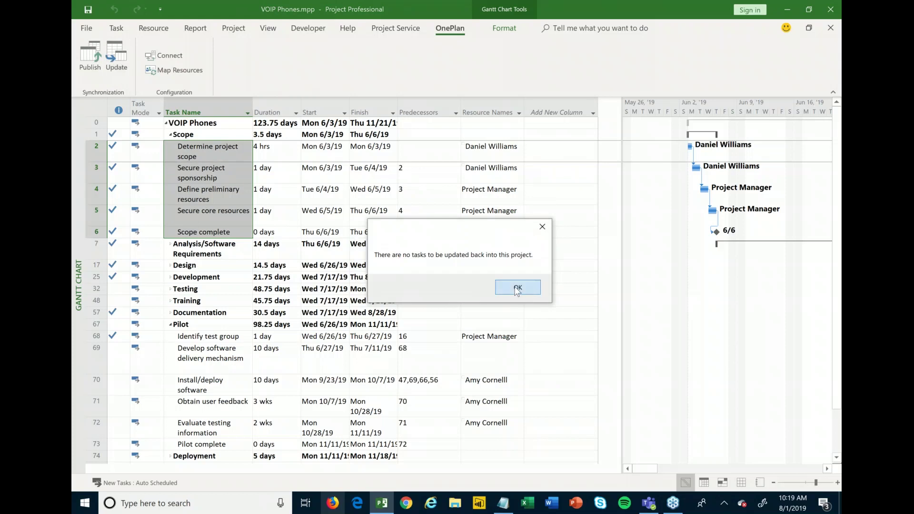
click(517, 288)
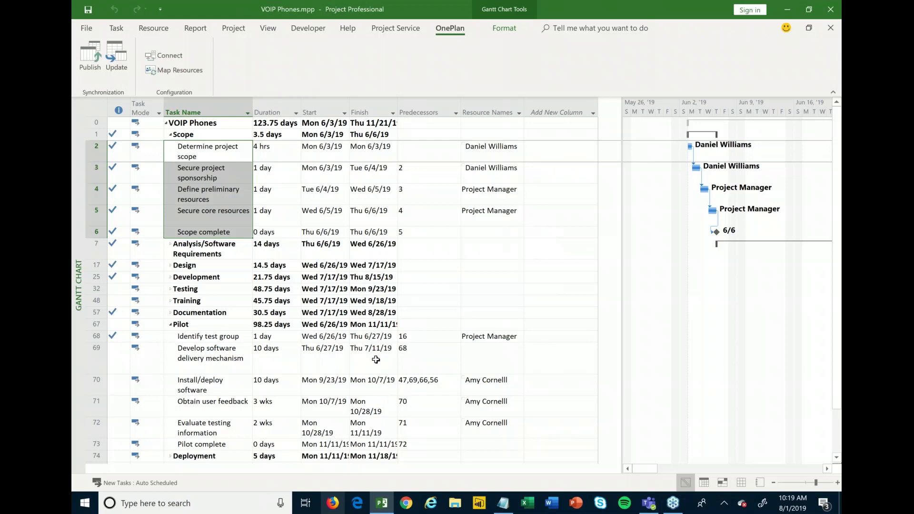
click(787, 11)
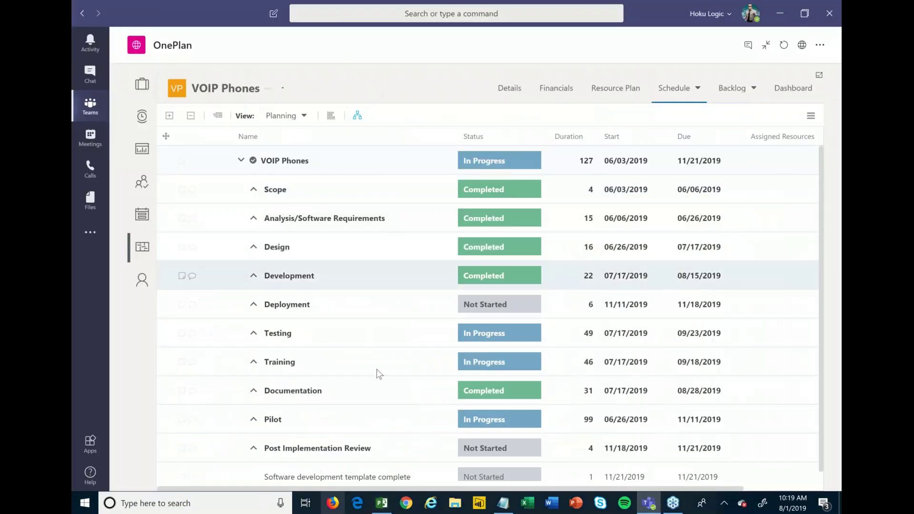
Expand the Scope and Analysis/Software Requirements phases, review their tasks in the Gantt chart, and hide the chart again
click(254, 190)
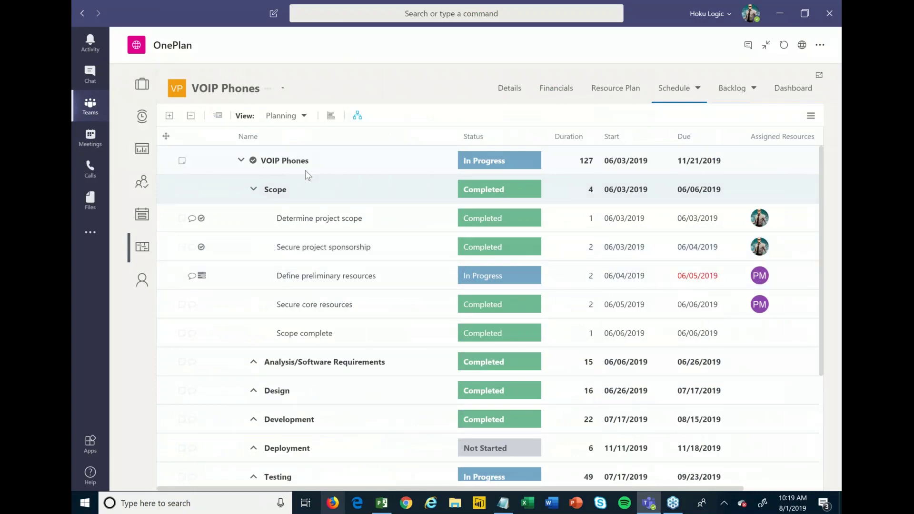
click(254, 362)
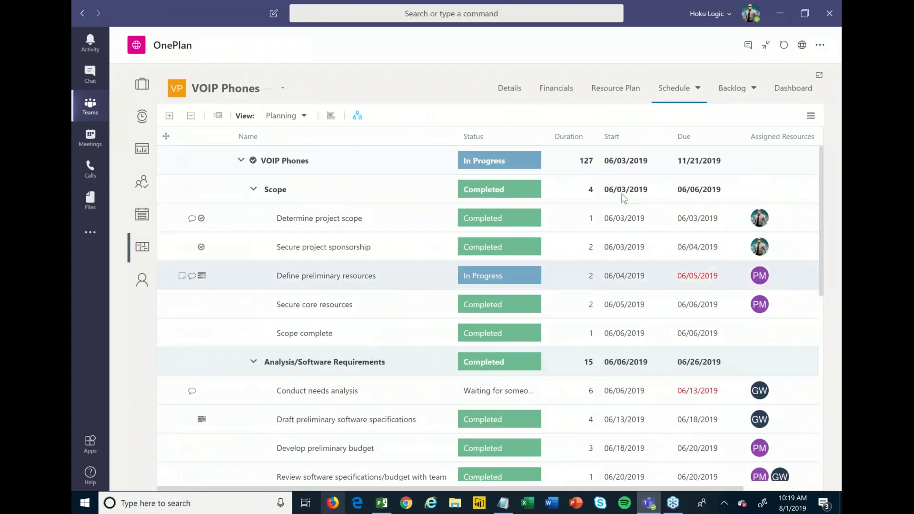
click(331, 115)
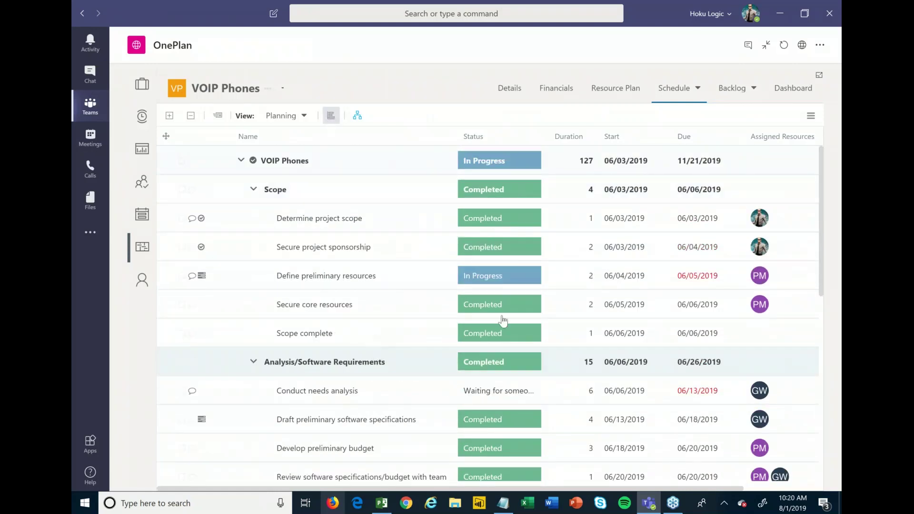
drag(490, 321, 556, 313)
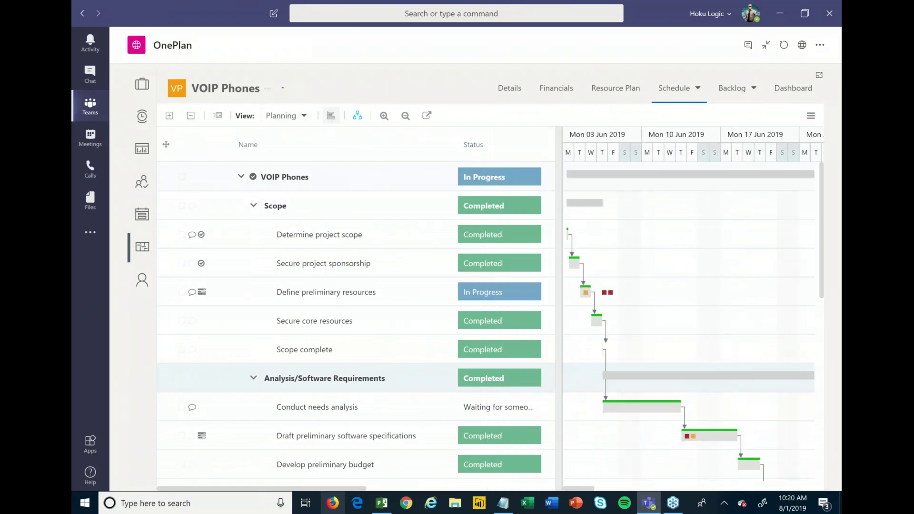
scroll(673, 338, down, 10)
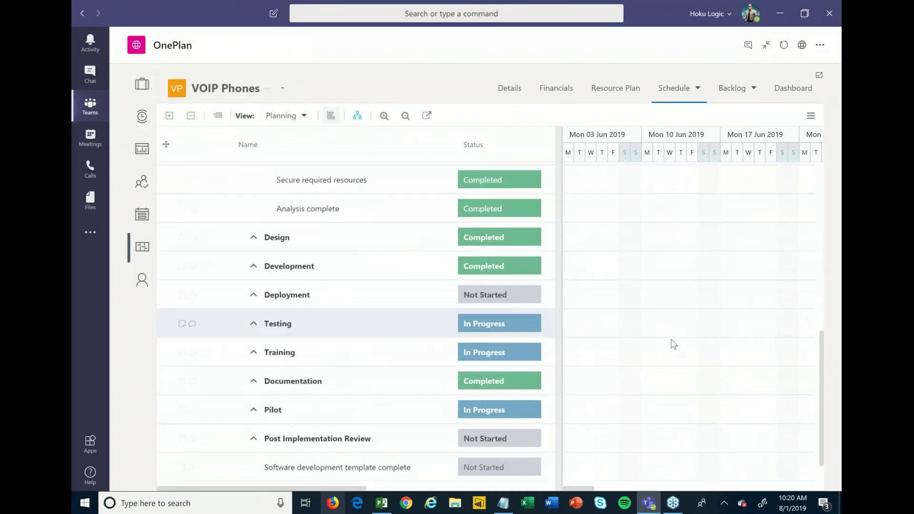
scroll(673, 338, up, 10)
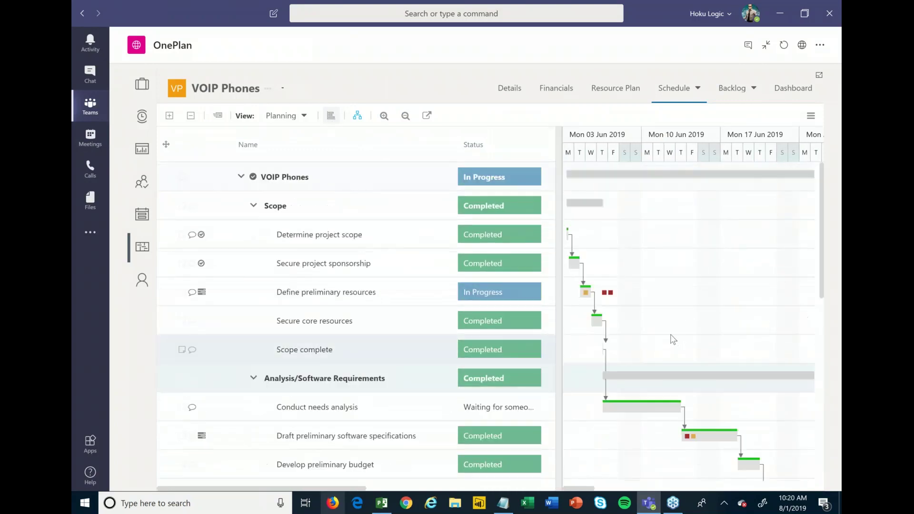
click(331, 118)
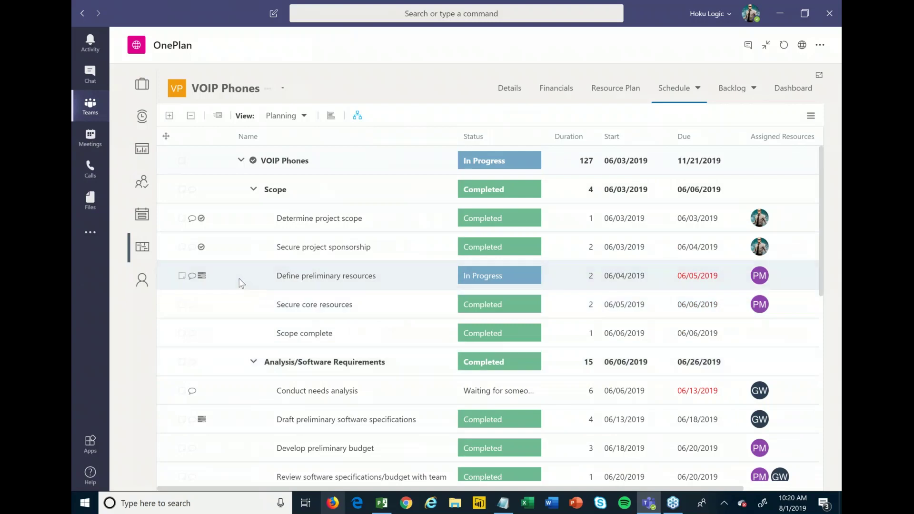
Show the activities board for the Define preliminary resources task beneath the schedule
click(810, 116)
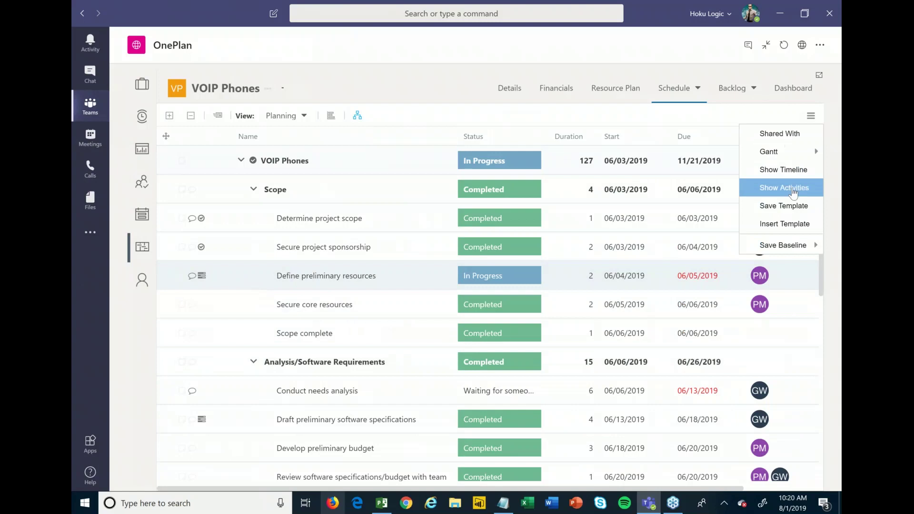
click(783, 188)
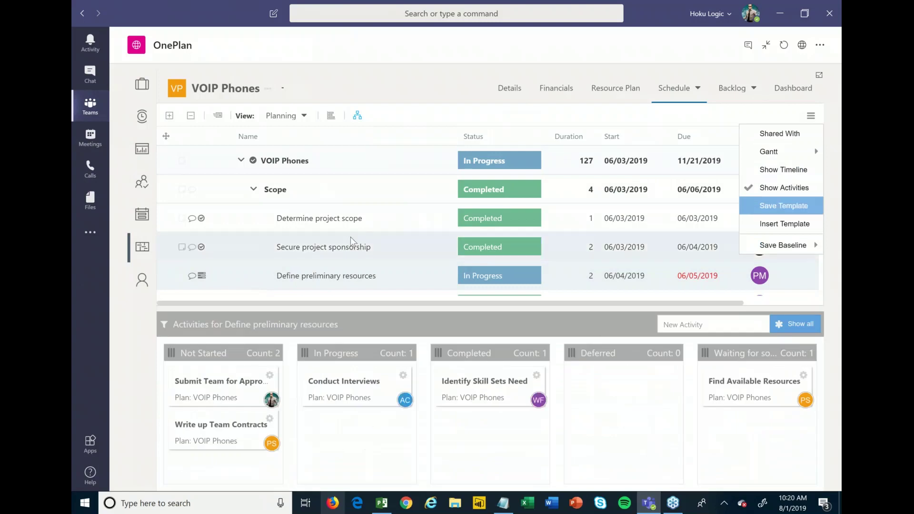
scroll(351, 236, down, 2)
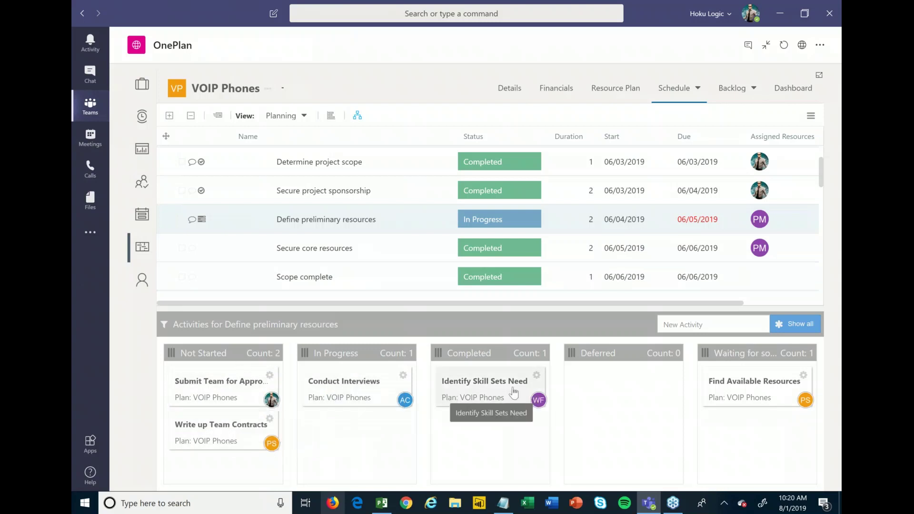
drag(269, 393, 176, 388)
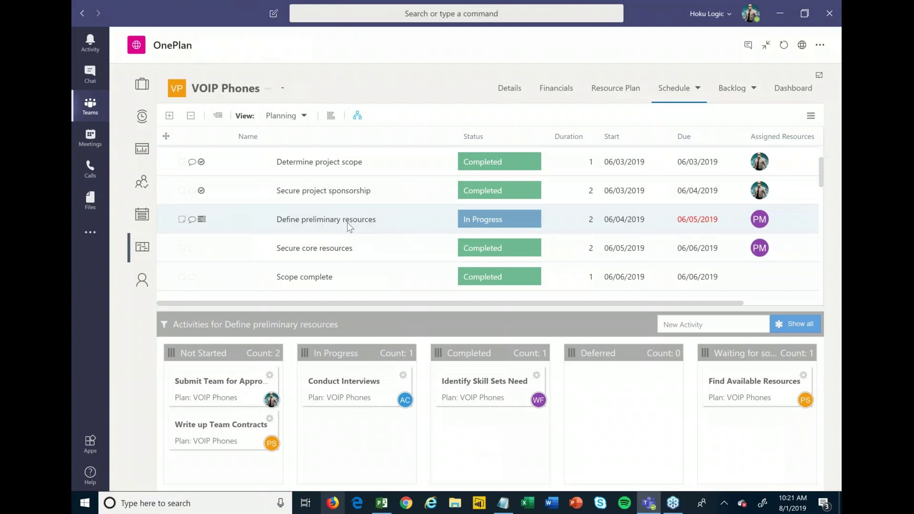
Review the comments on the Define preliminary resources task without adding one, and close them
click(192, 220)
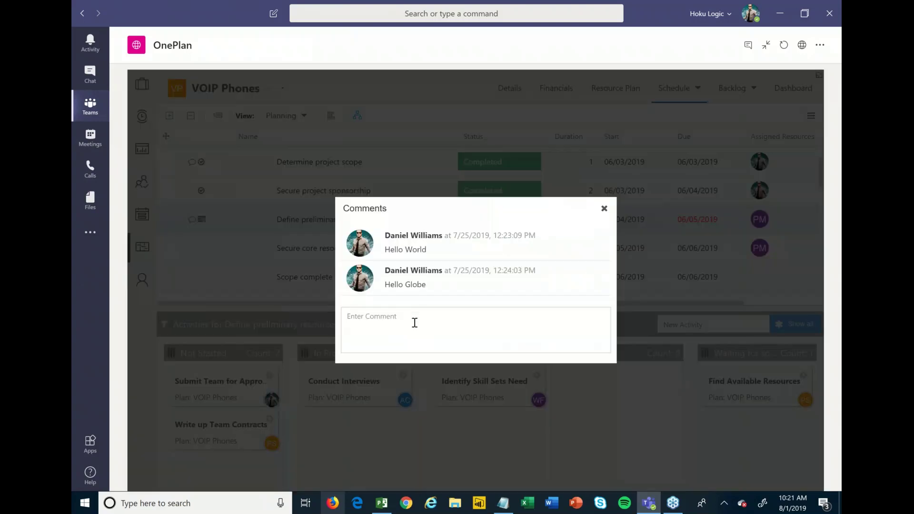
click(412, 341)
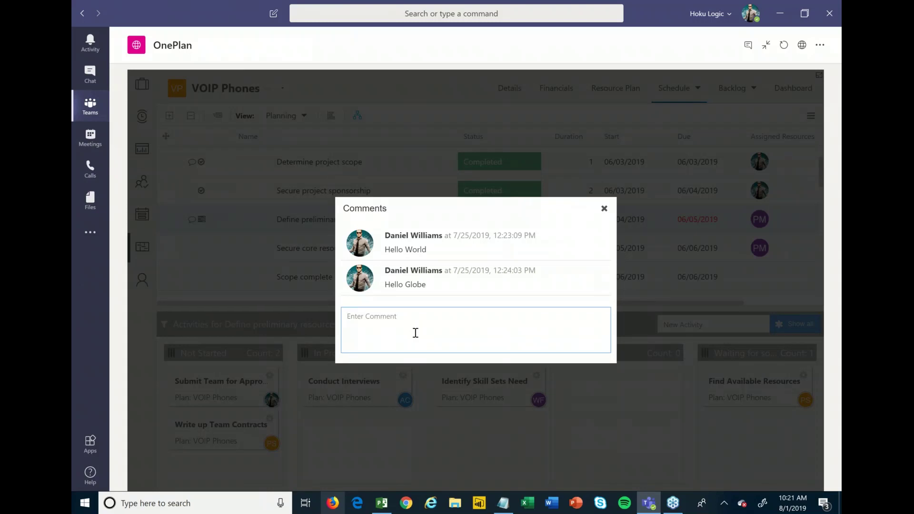
click(604, 210)
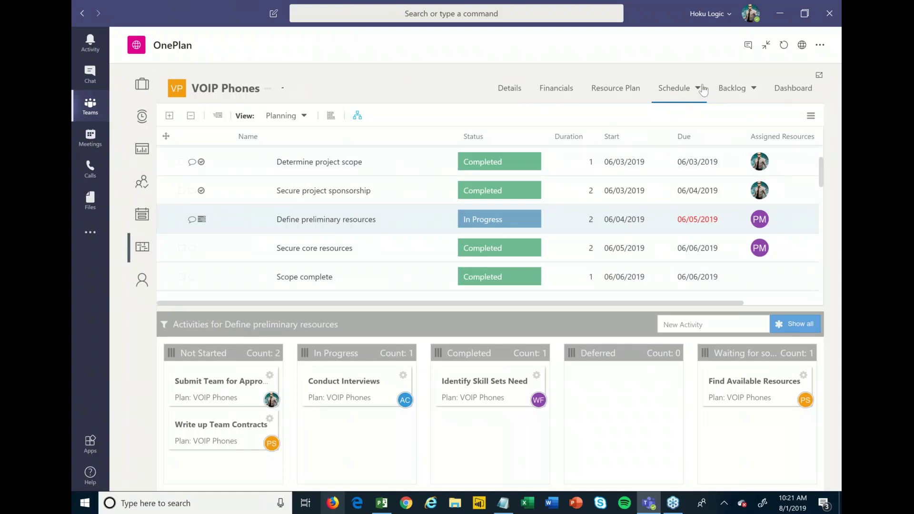
Show the VOIP Phones schedule as a task board, and switch it to the Scheduler view
click(666, 91)
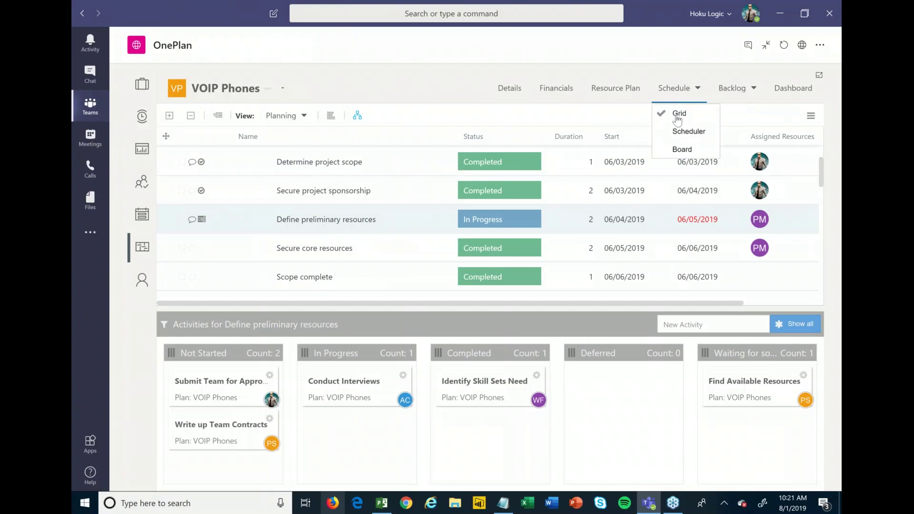
click(681, 150)
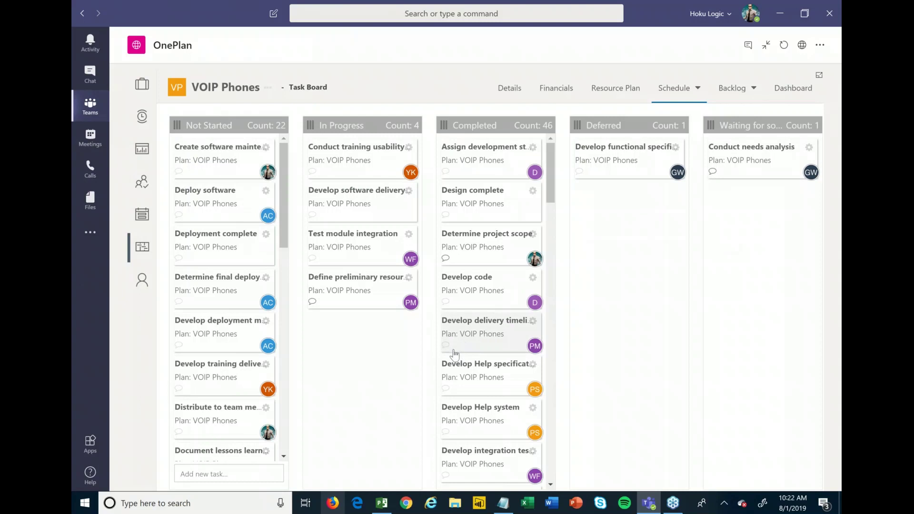
click(681, 98)
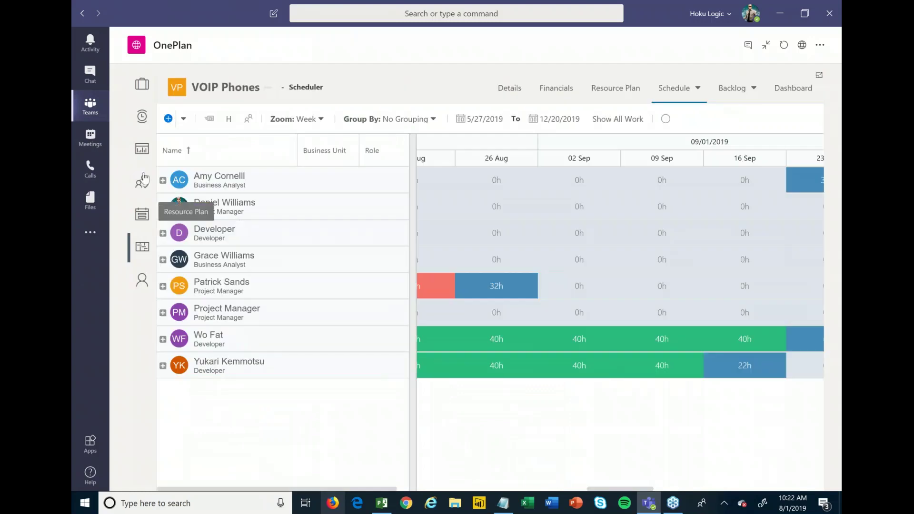
Expand the first business analyst's tasks and set the Scheduler's timeline zoom to Month
click(163, 181)
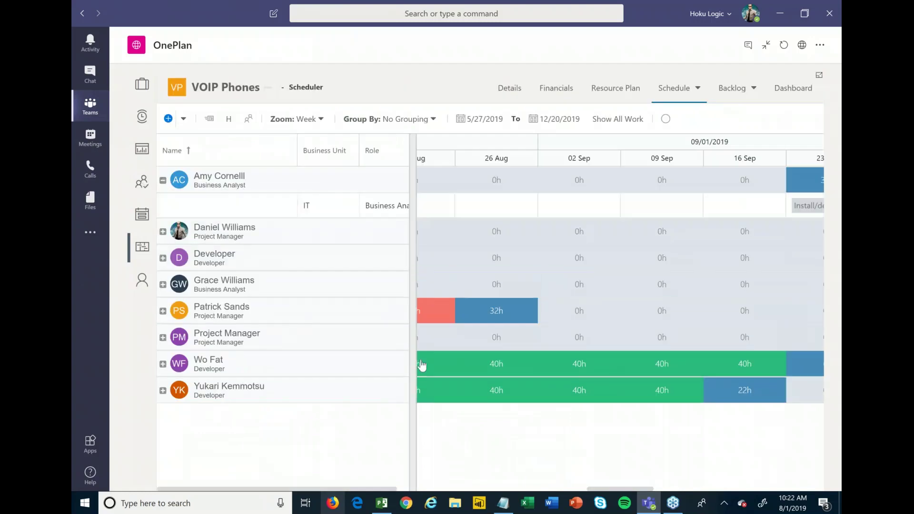
click(295, 119)
click(298, 173)
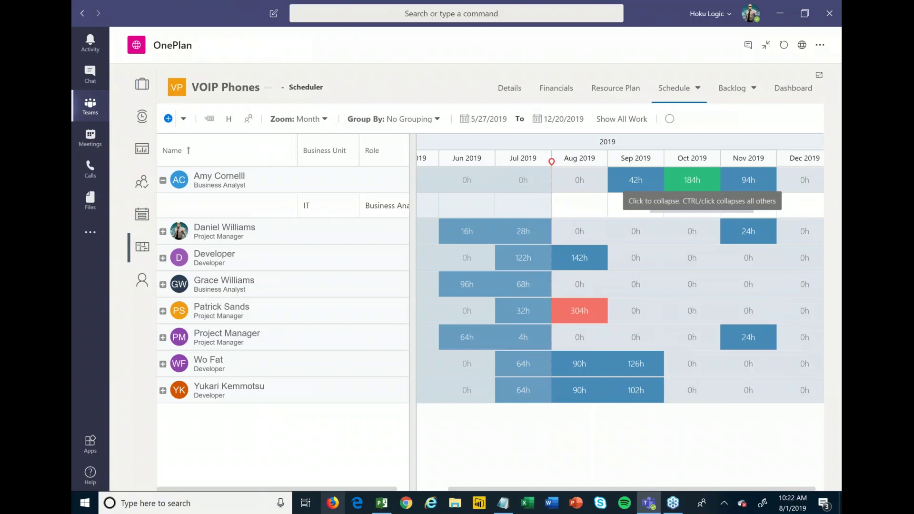
Show all work in the Scheduler, widen the timeline area, and examine the business analyst's September task details
click(621, 119)
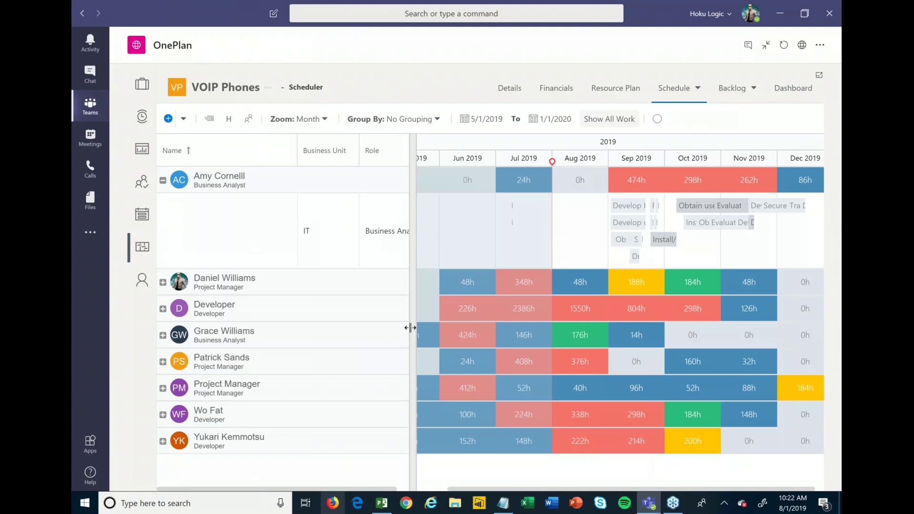
drag(411, 328, 296, 365)
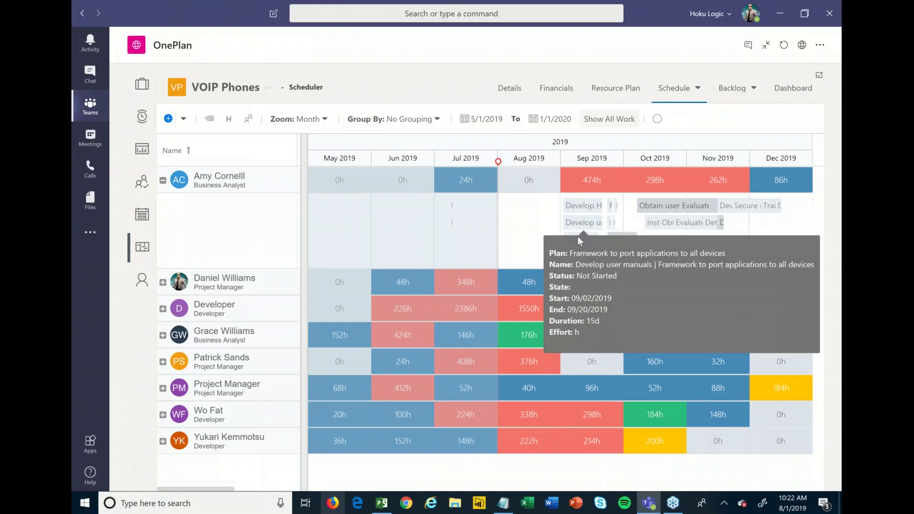
mouse_move(579, 242)
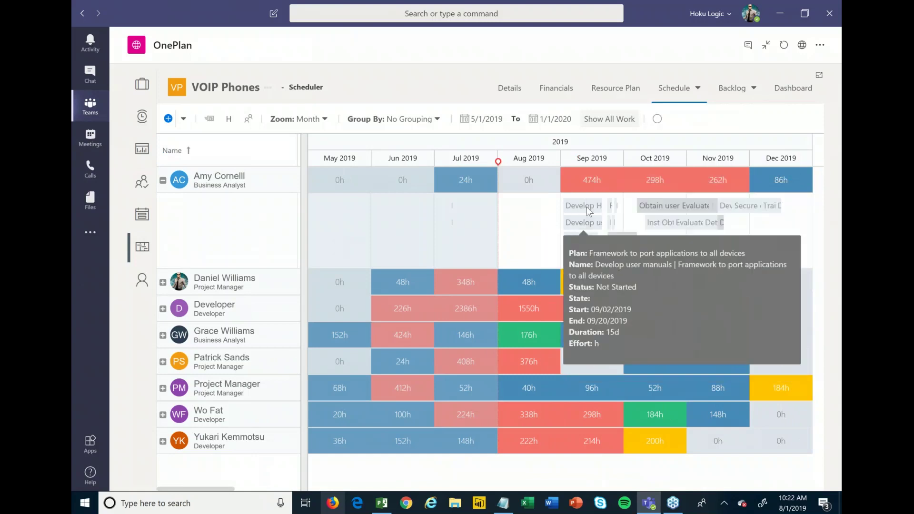
mouse_move(579, 207)
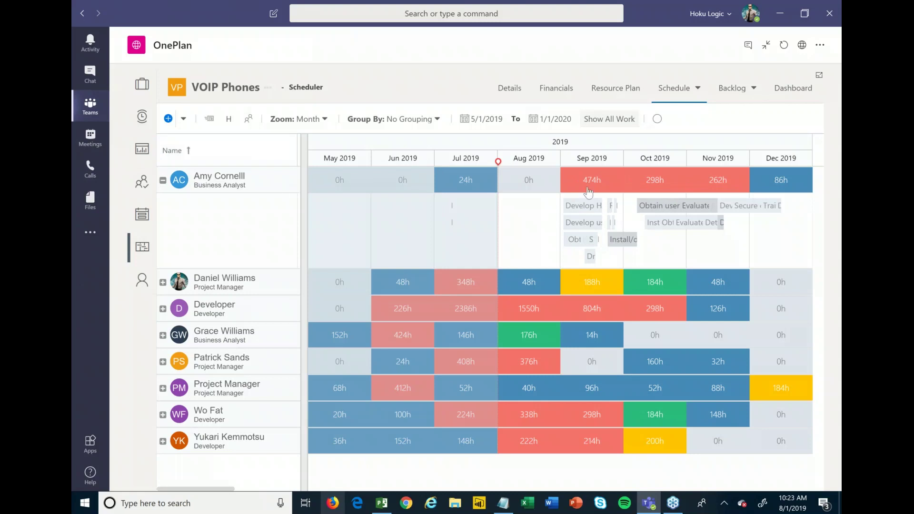
Display workloads as percentages and move the first business analyst's Obtain user feedback task slightly later in October
click(229, 120)
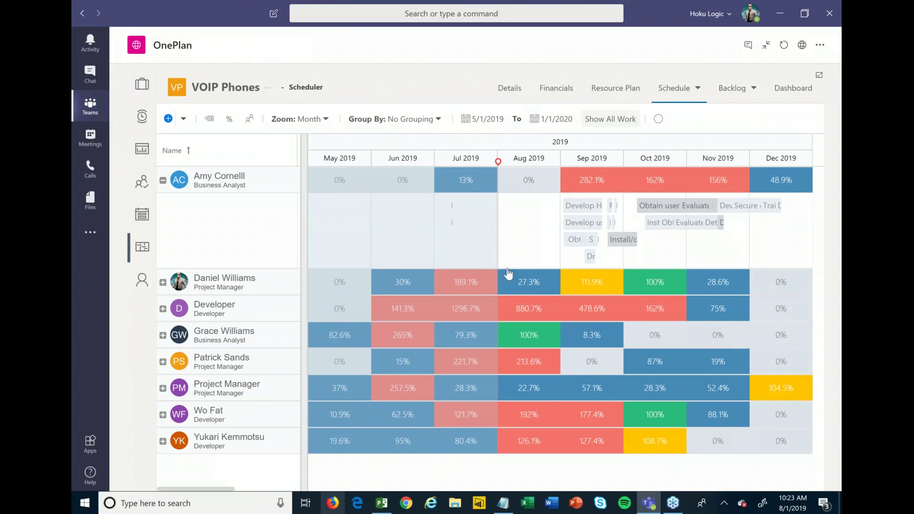
mouse_move(668, 211)
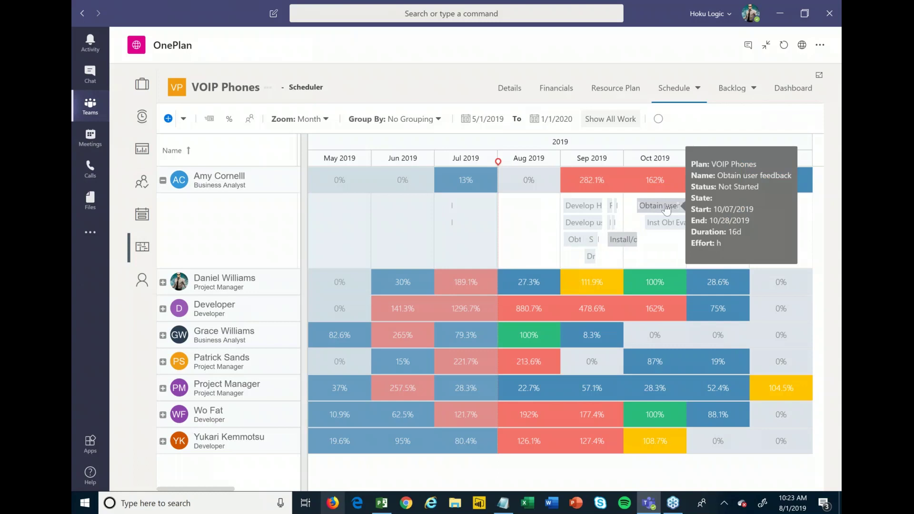
drag(666, 210, 668, 210)
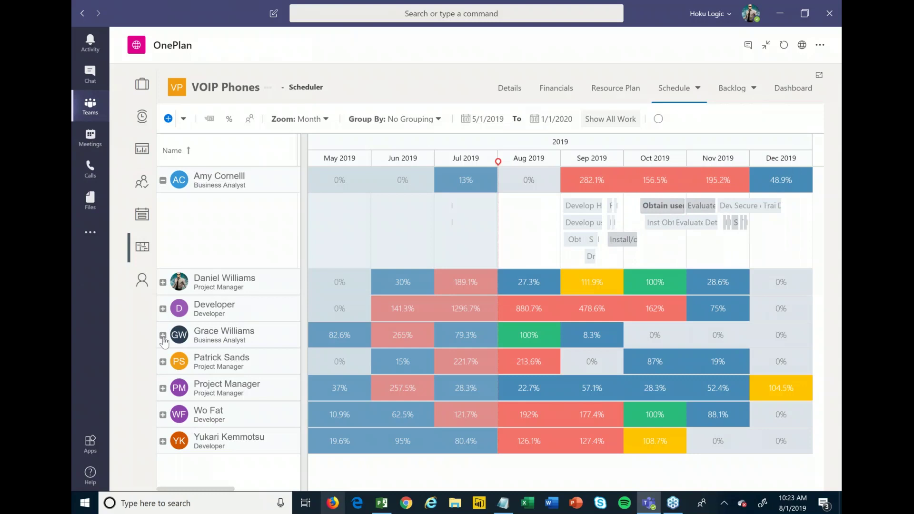
Try reassigning Obtain user feedback to the second business analyst, return it to the first, and collapse both analysts' tasks
click(162, 337)
drag(660, 211, 656, 393)
drag(658, 294, 663, 207)
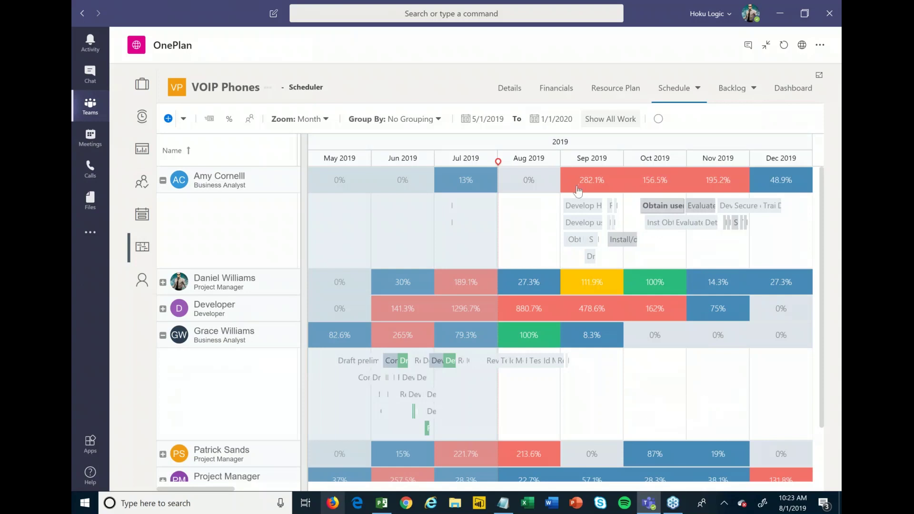
click(165, 183)
click(163, 261)
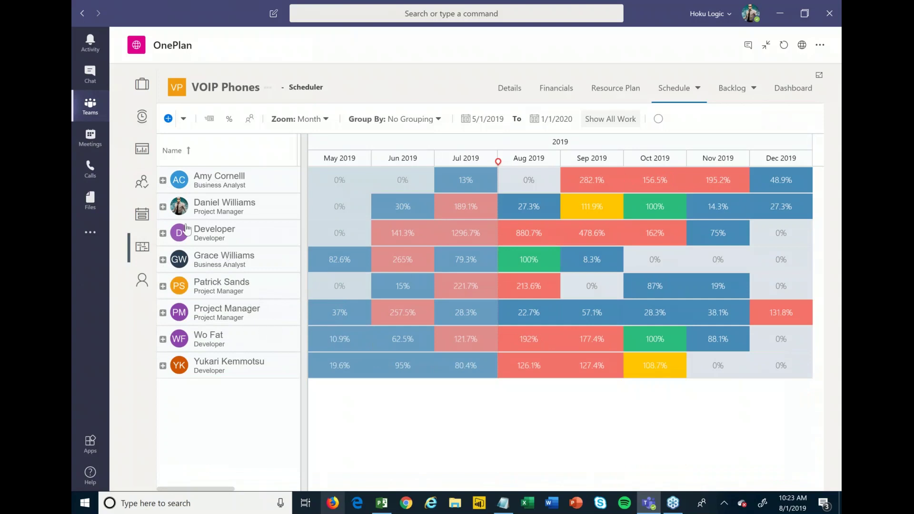
Leave the expanded OnePlan view and open the VOIP Phones channel's Status Reports
click(766, 45)
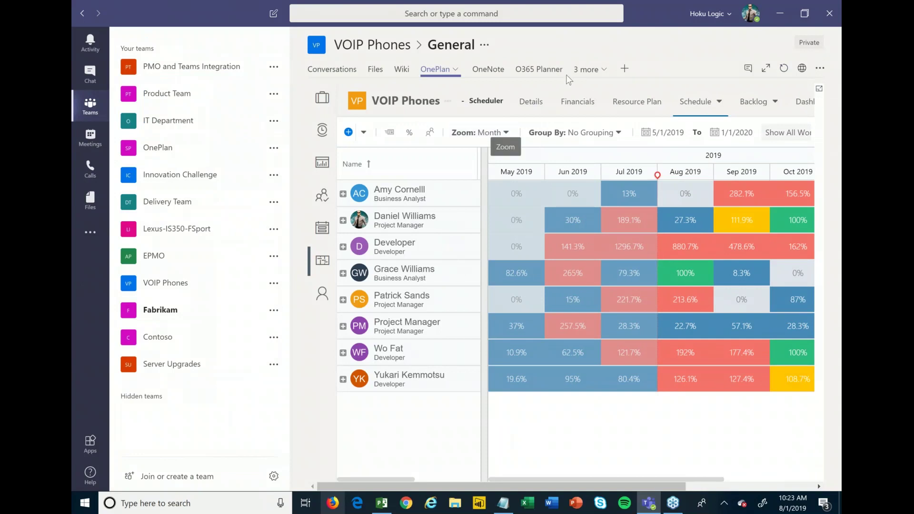
click(591, 73)
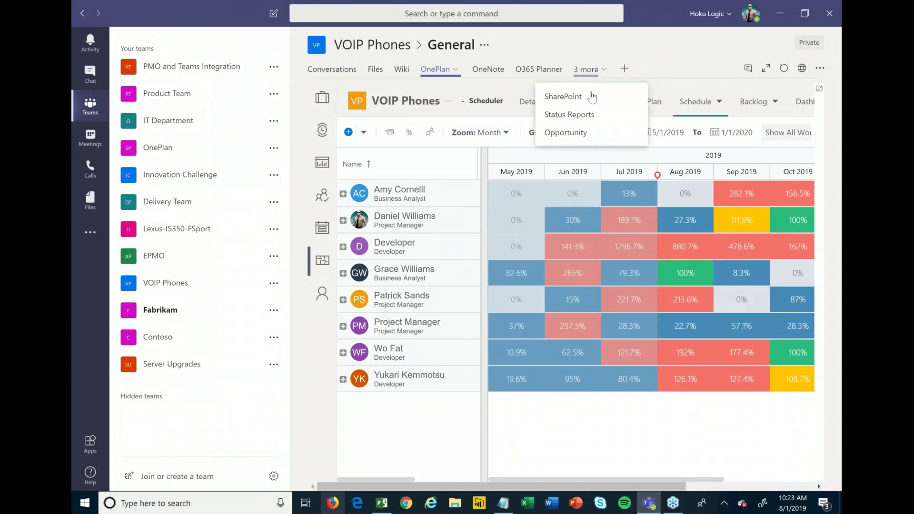
click(586, 118)
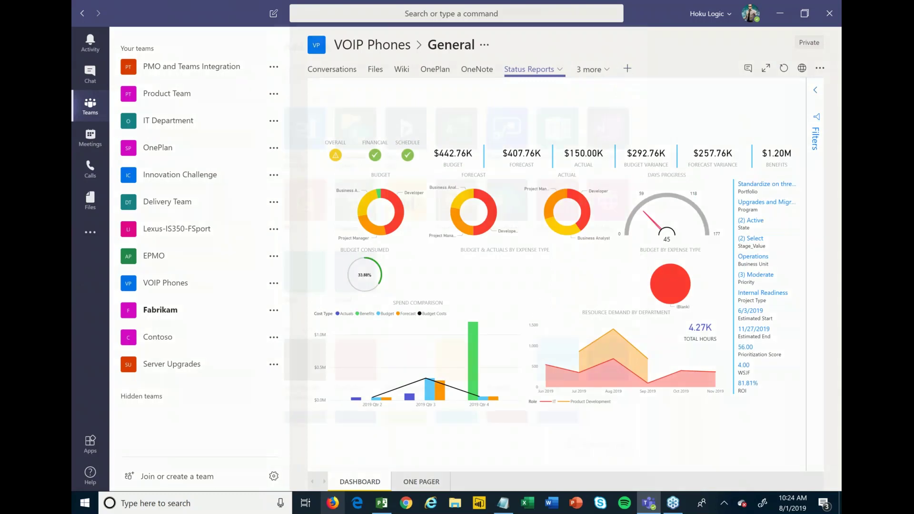
Browse the apps that can be added as channel tabs, and close the list without adding any
click(626, 69)
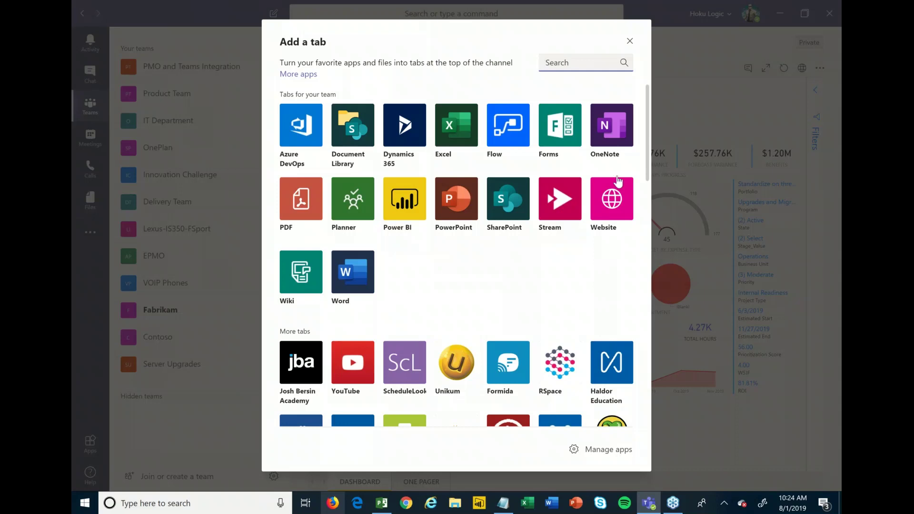
scroll(647, 191, down, 20)
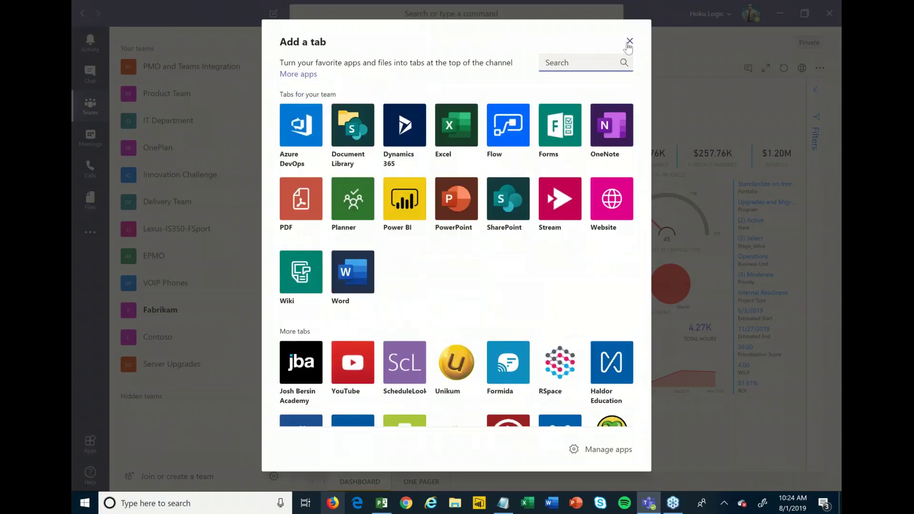
click(629, 41)
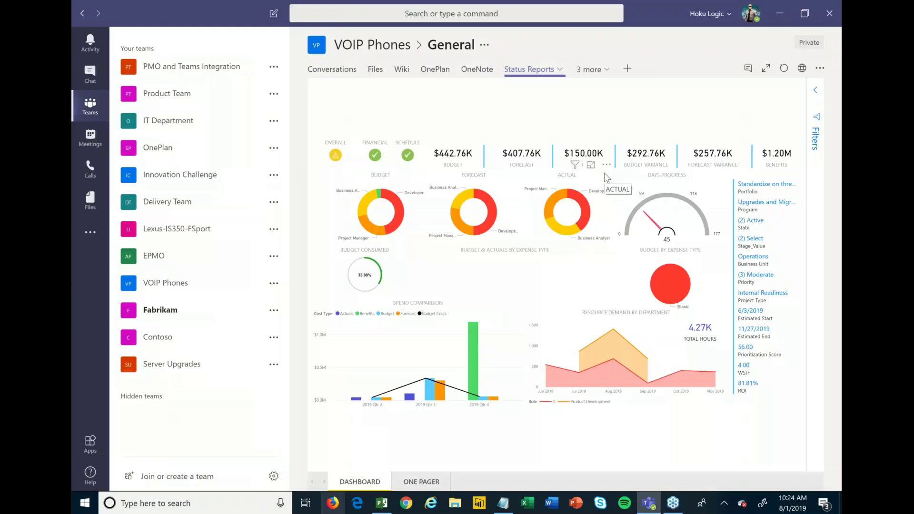
Expand the status dashboard, review the VOIP Phones One Pager report, and restore the normal channel view
click(768, 69)
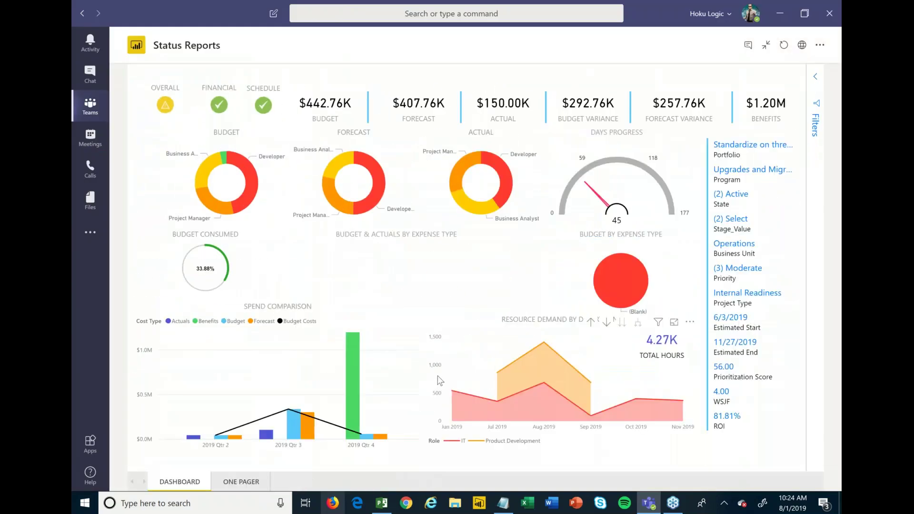
click(250, 483)
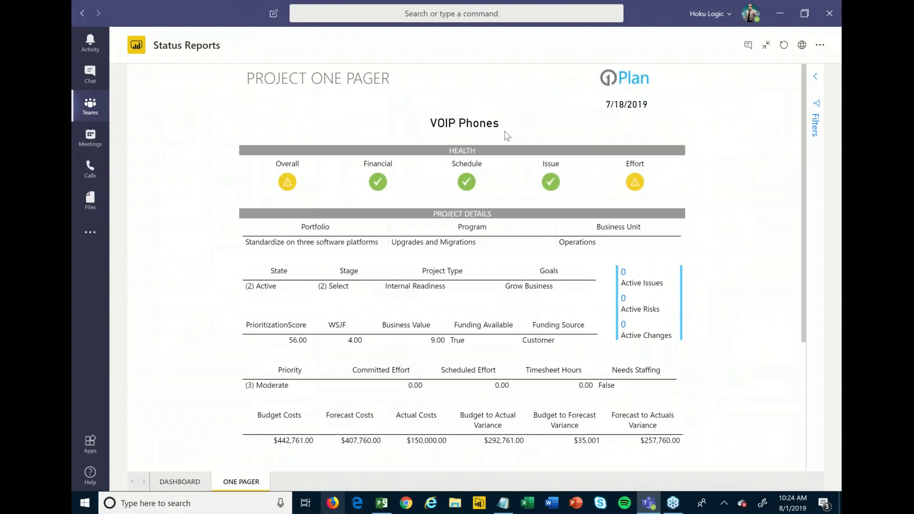
mouse_move(281, 187)
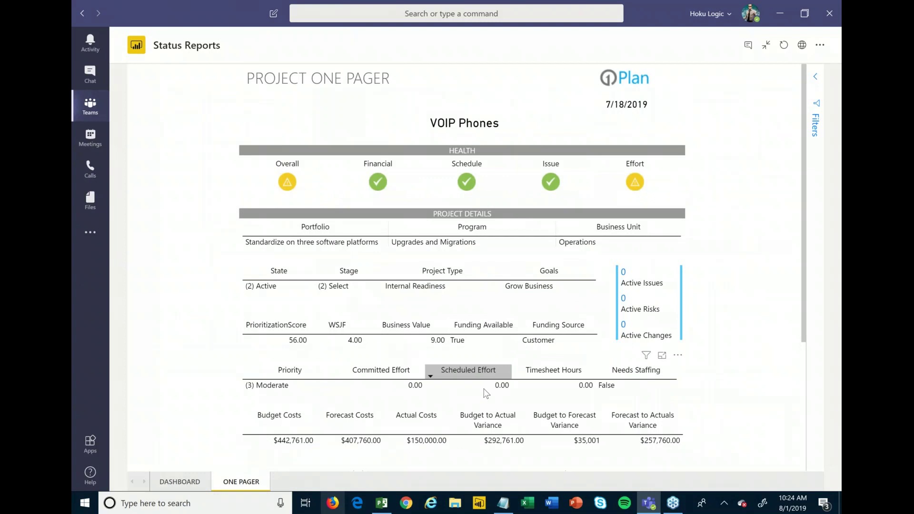
scroll(486, 394, down, 4)
scroll(484, 371, up, 4)
click(766, 48)
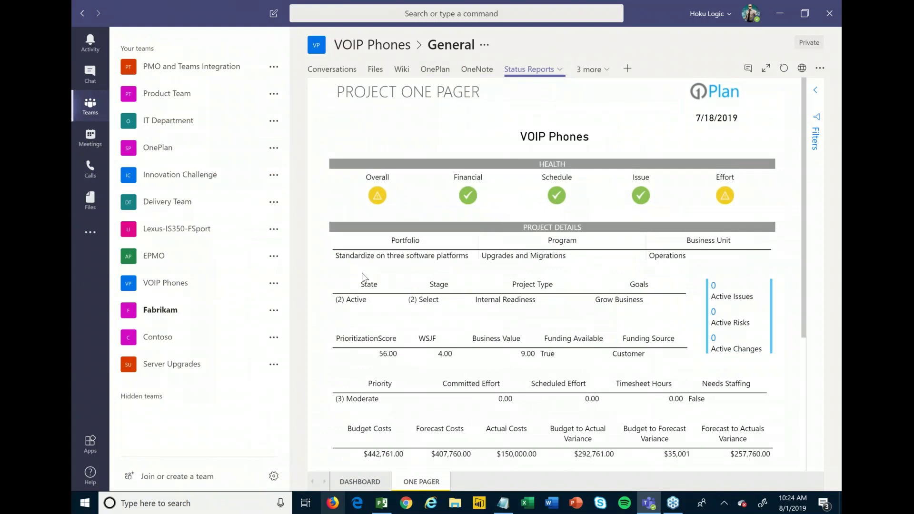
Open the EPMO team's General channel and show its files
click(182, 262)
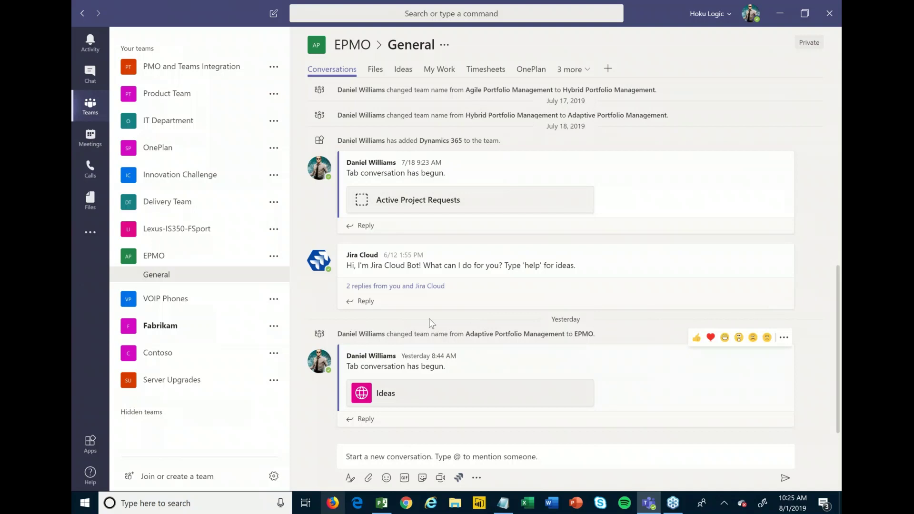
click(376, 71)
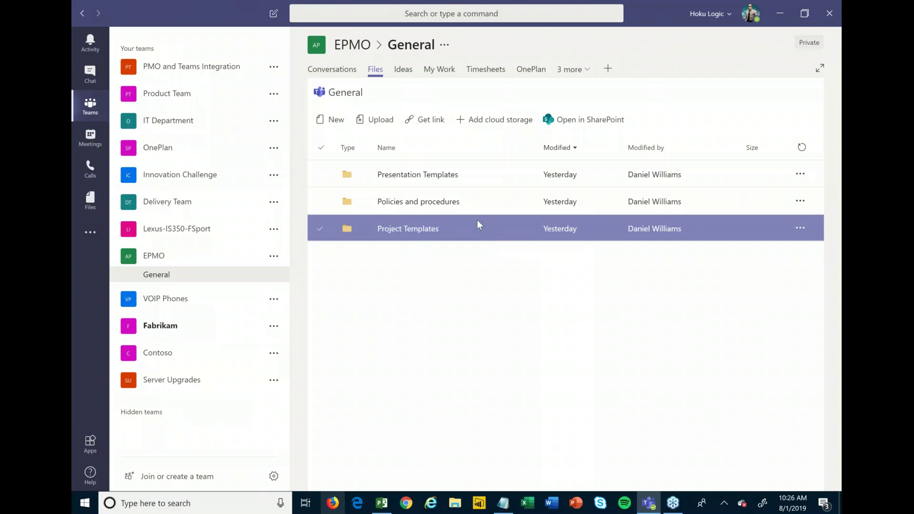
Open the EPMO channel's Ideas list in expanded view, review the ideas by state, and restore the normal view
click(403, 69)
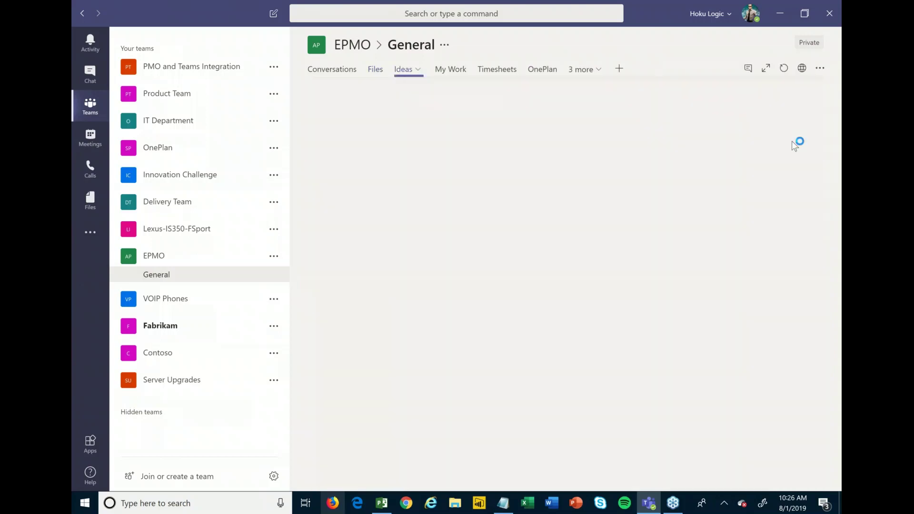
click(766, 68)
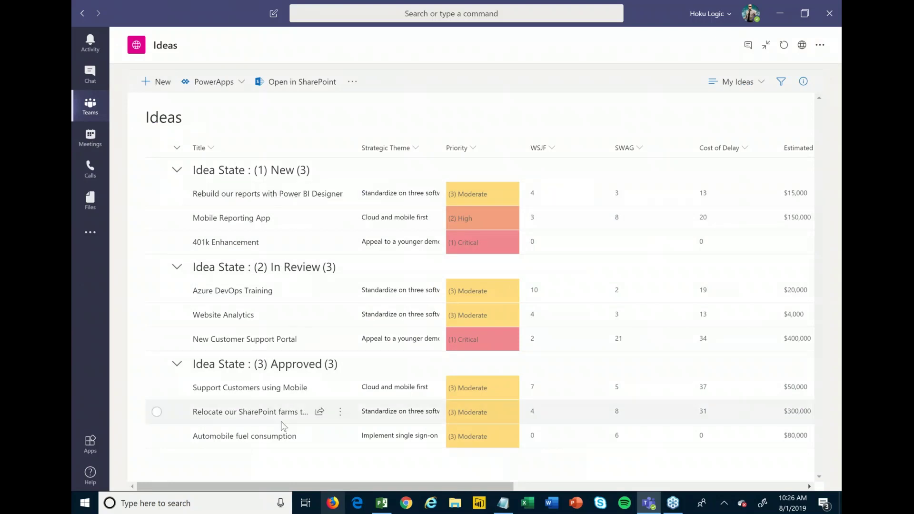
drag(294, 485, 310, 460)
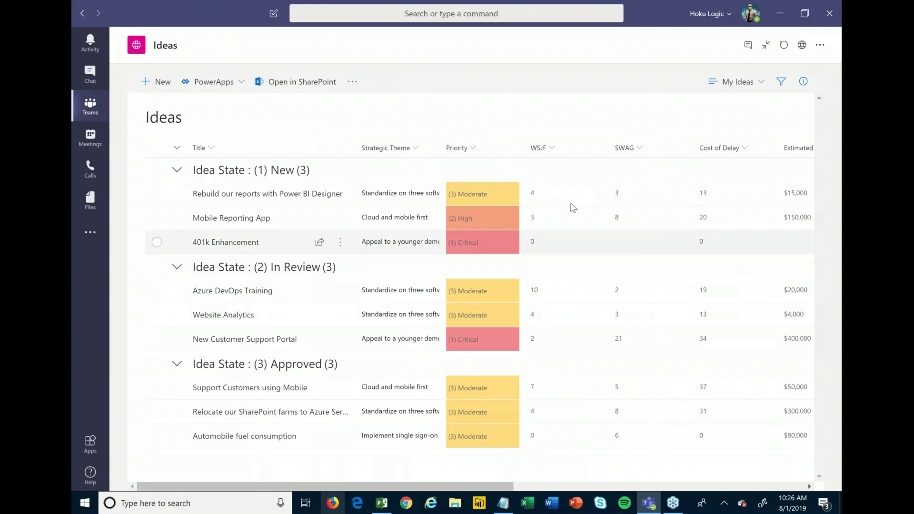
click(766, 45)
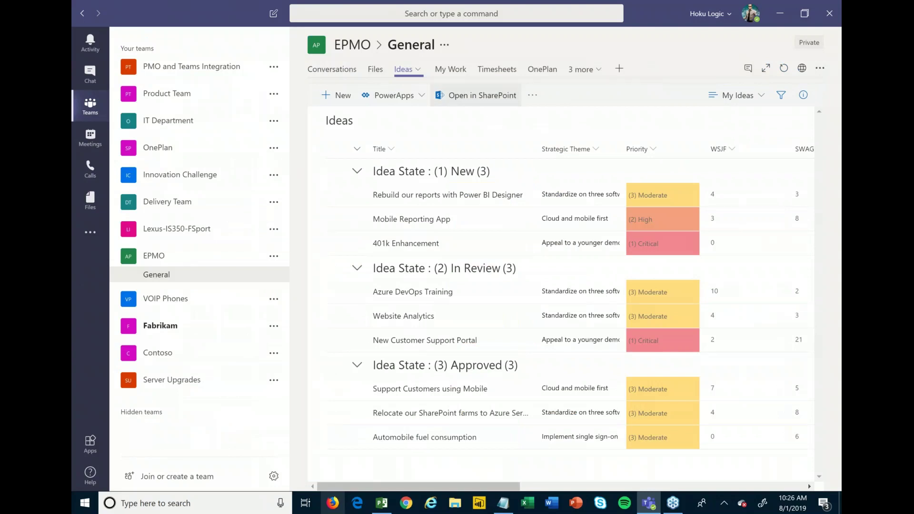
Show the EPMO channel's My Work grid in expanded view
click(448, 70)
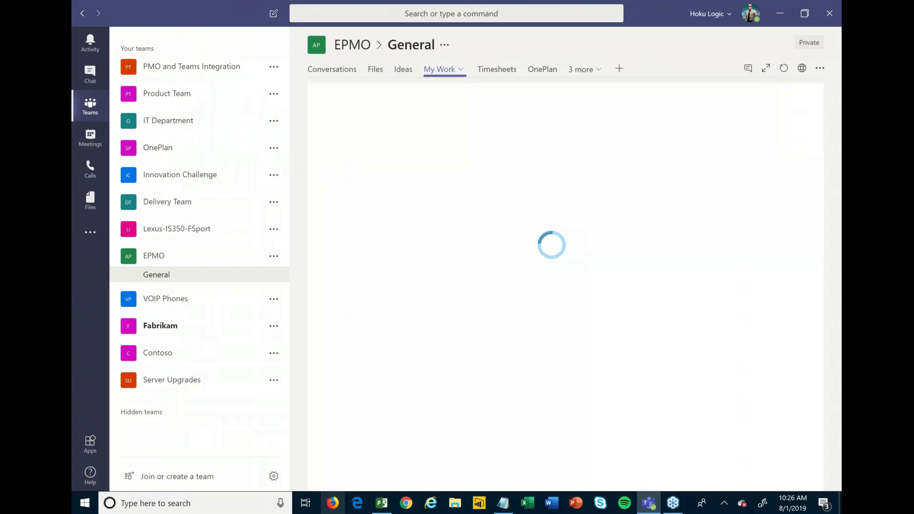
click(766, 68)
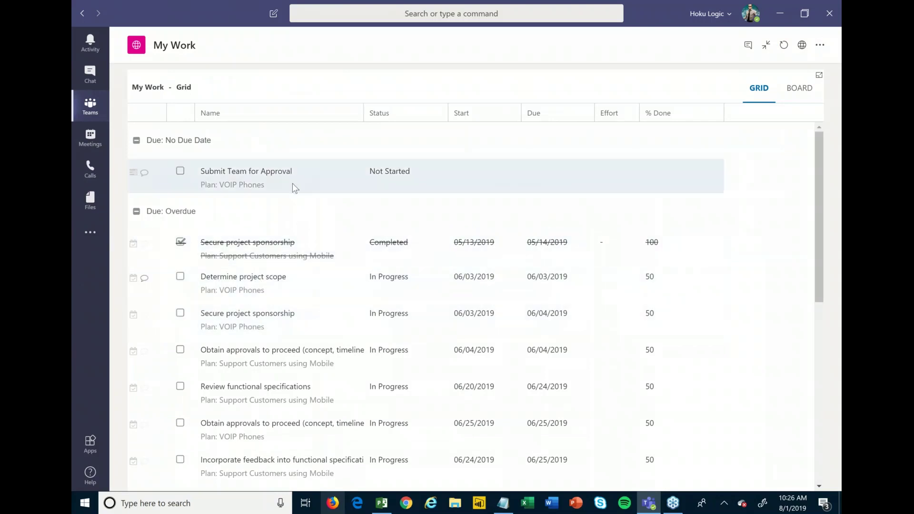
Review the My Work tasks and the comments on the Submit Team for Approval task, and restore the normal channel view
scroll(292, 319, down, 4)
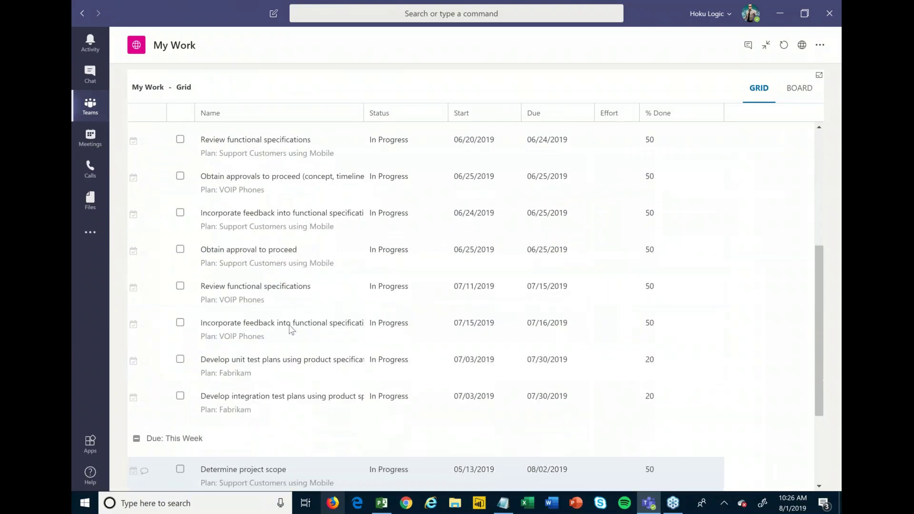
scroll(289, 324, up, 5)
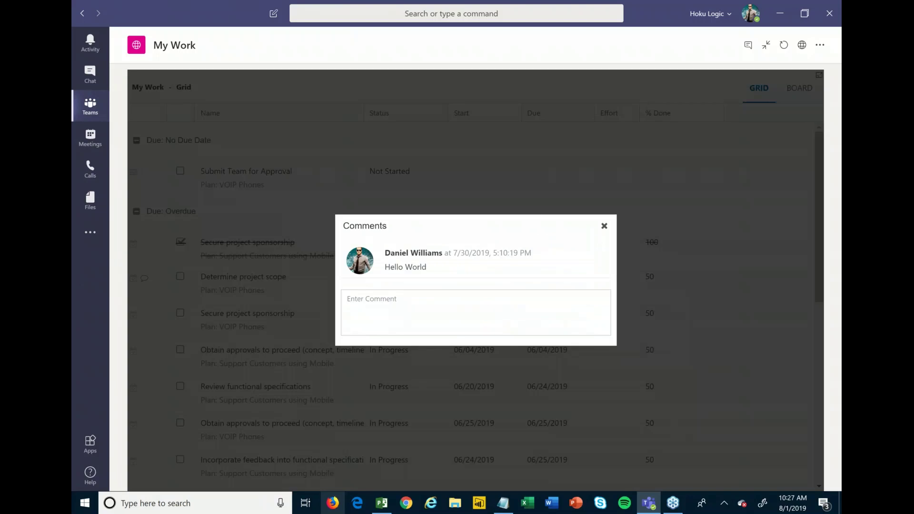
click(604, 226)
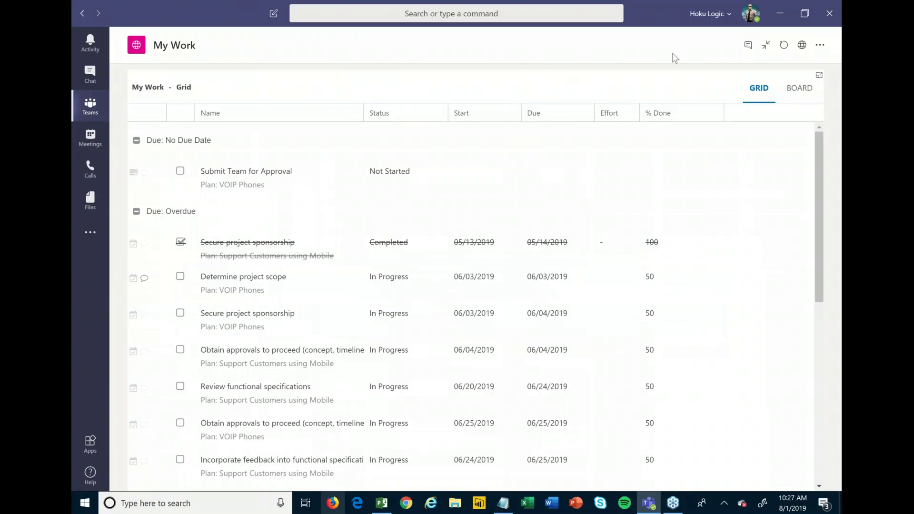
click(766, 46)
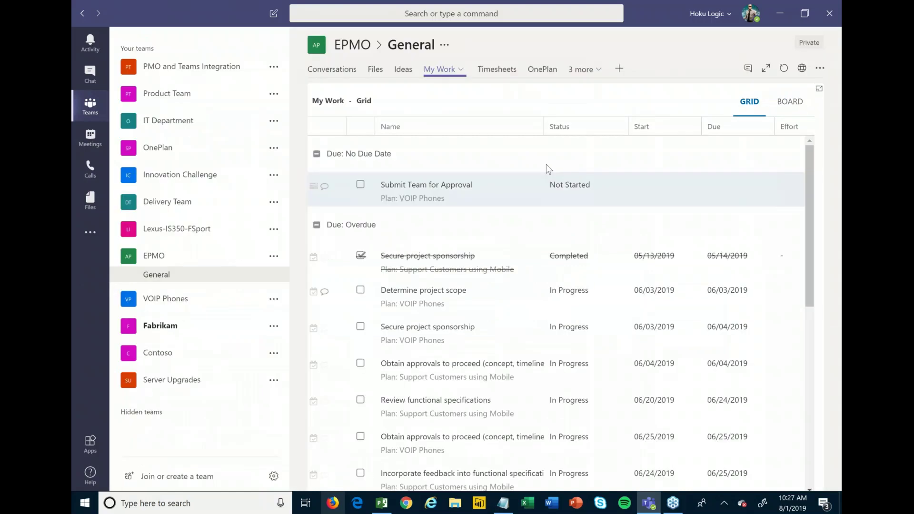
Show the EPMO channel's timesheet in expanded view and open the Mon 29 entry for the VOIP Phones task about incorporating feedback
click(498, 71)
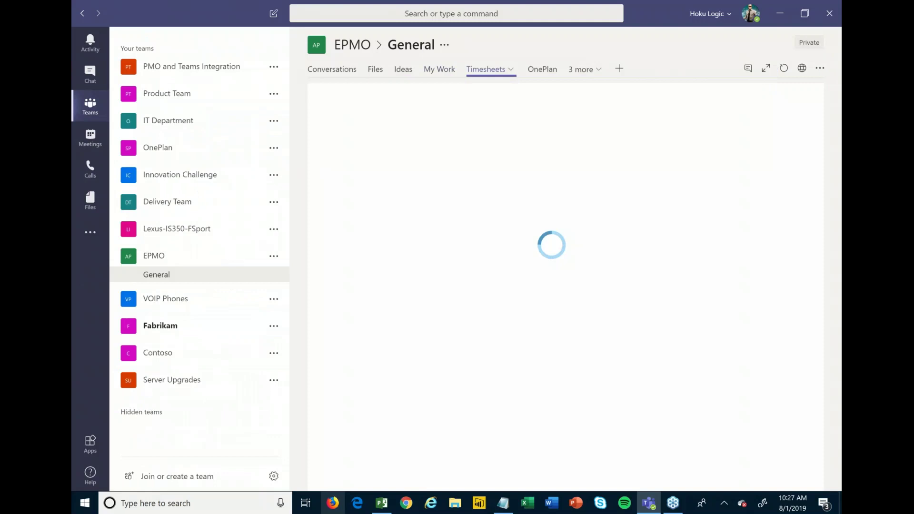
click(766, 69)
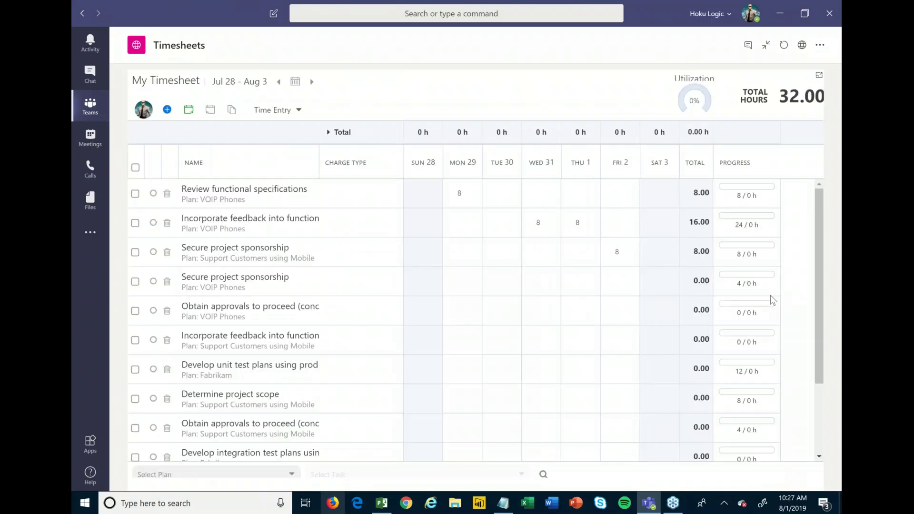
click(471, 228)
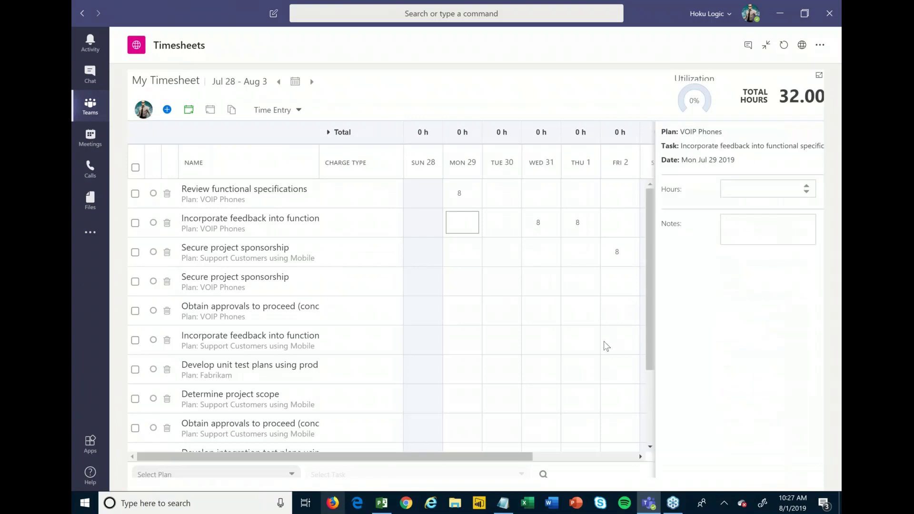
Select all tasks in the timesheet and restore the normal channel view
click(135, 168)
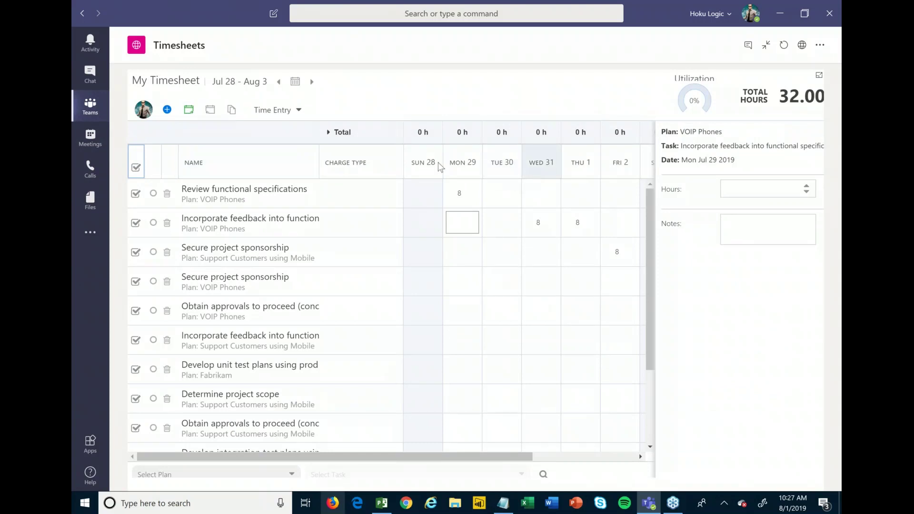
click(767, 47)
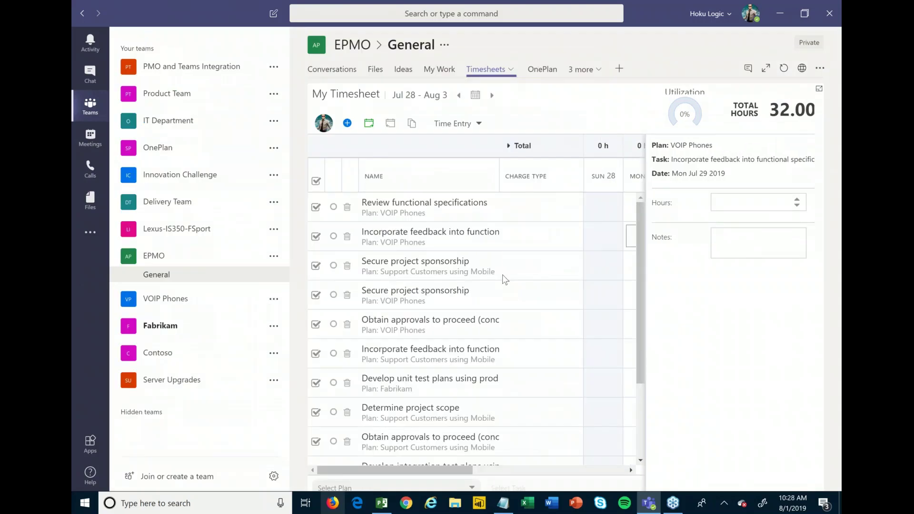
click(821, 380)
Show the EPMO channel's OnePlan portfolio in expanded view and review the listed projects, their linked tools and their health
click(581, 71)
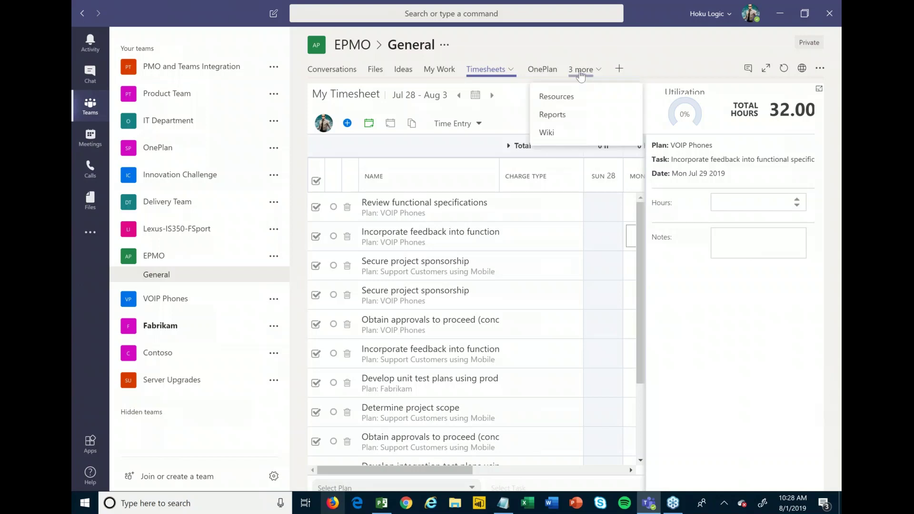
click(543, 70)
click(766, 68)
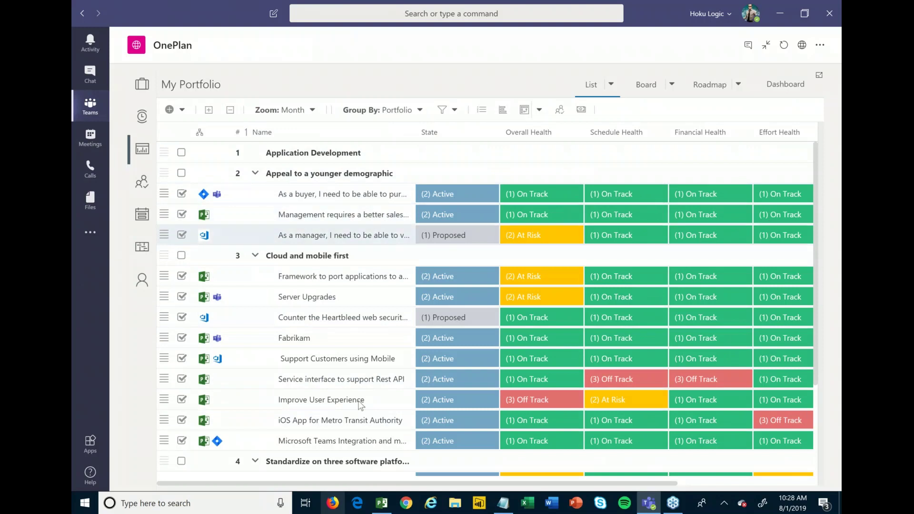
scroll(359, 402, down, 3)
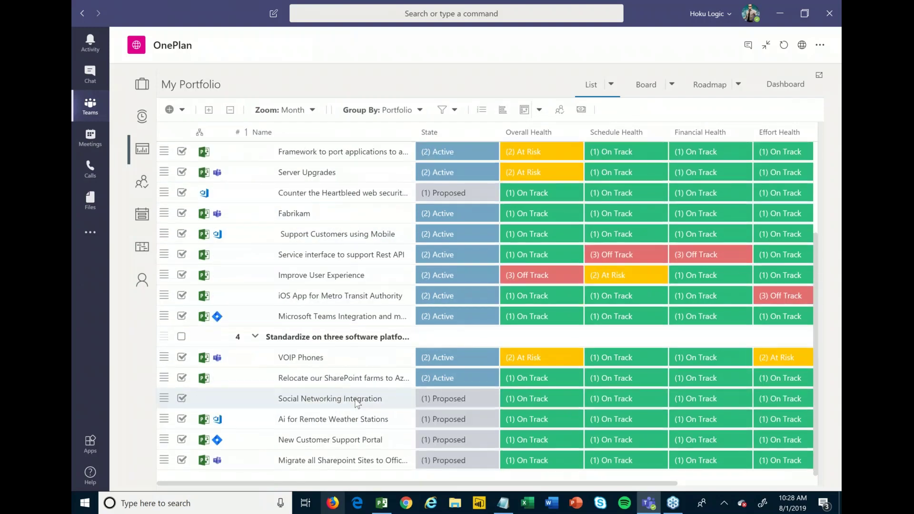
scroll(357, 403, up, 3)
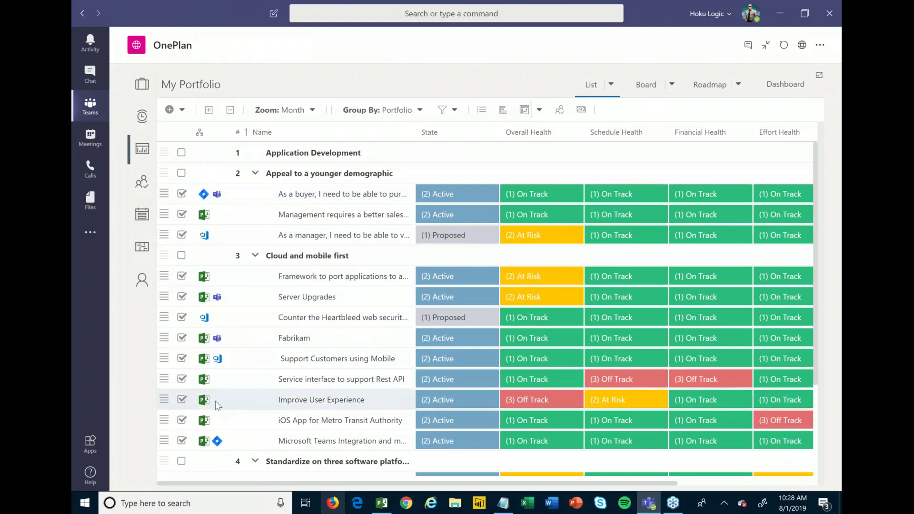
scroll(216, 401, down, 2)
scroll(212, 381, up, 2)
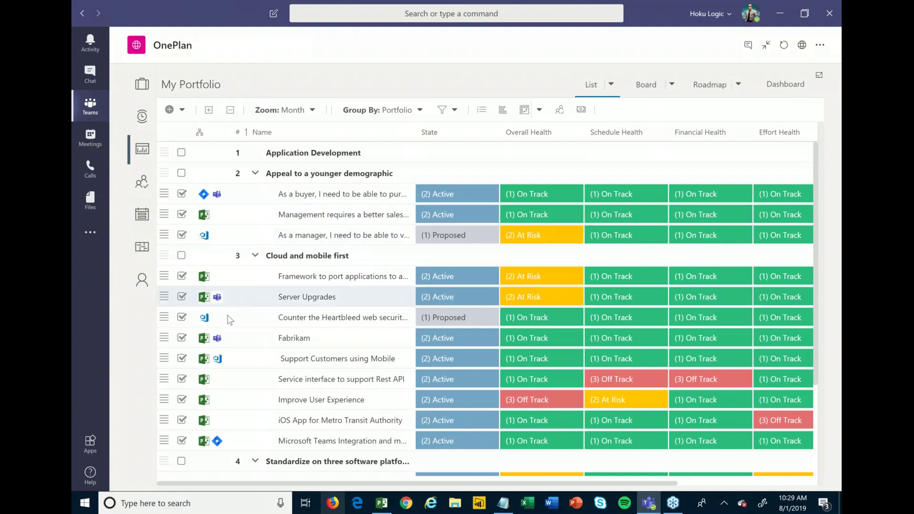
scroll(225, 332, down, 3)
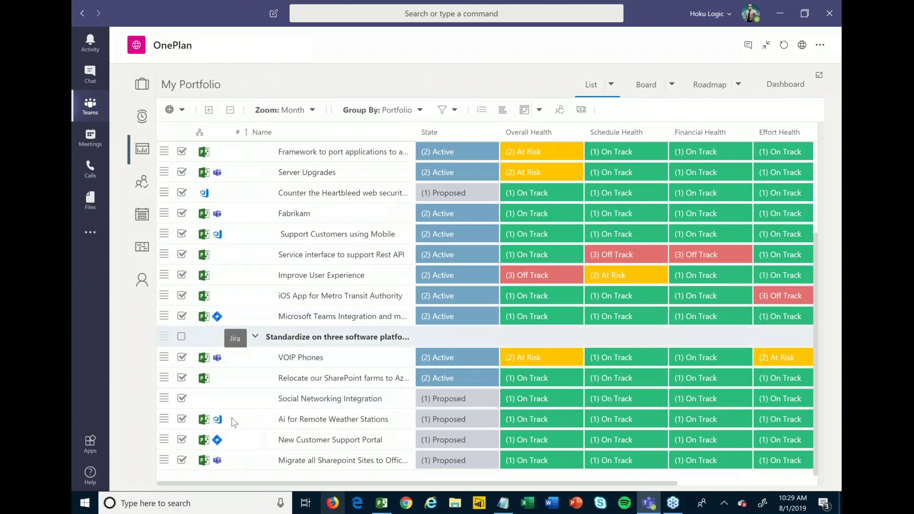
scroll(238, 411, up, 1)
scroll(238, 404, up, 3)
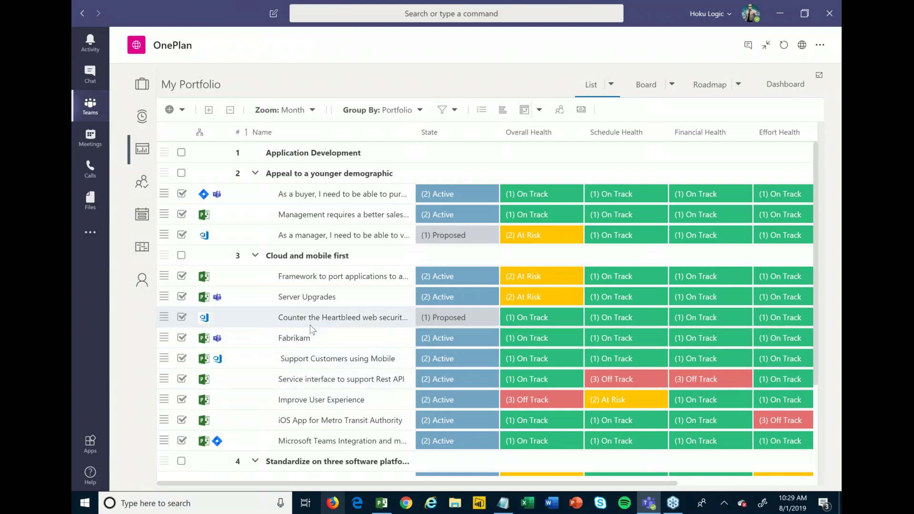
Show the portfolio's Gantt chart with the zoom set to Quarter, and review the project timelines and dependencies
click(502, 110)
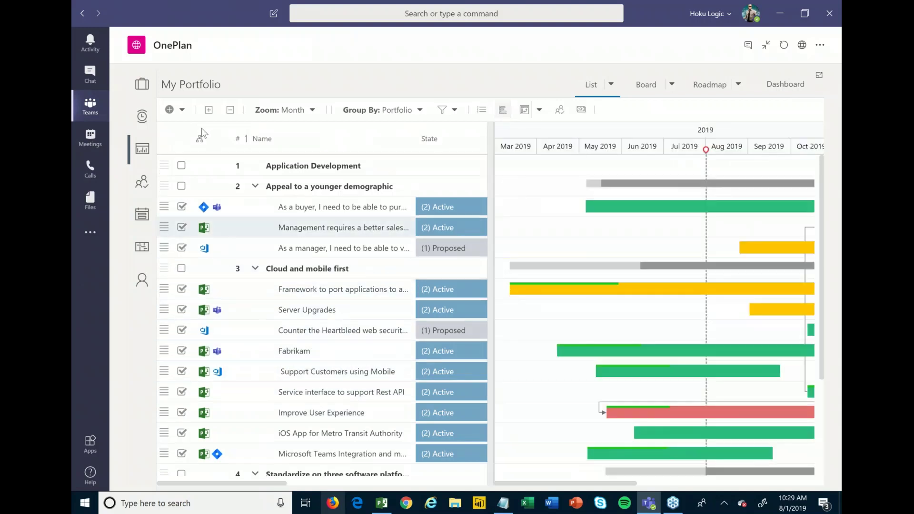
click(279, 112)
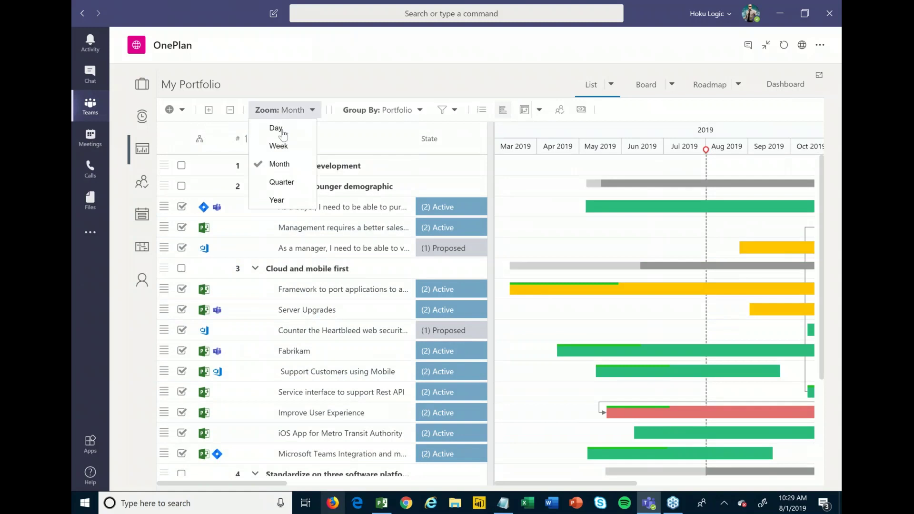
click(284, 181)
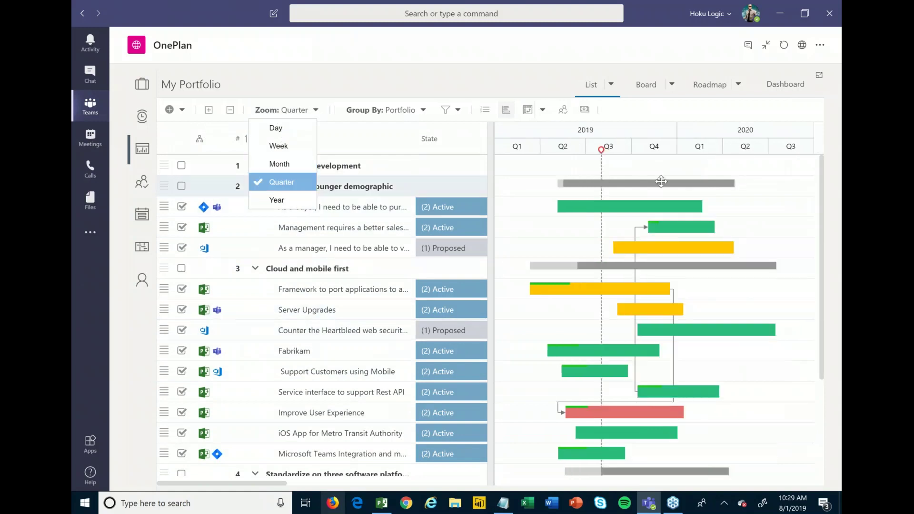
scroll(742, 381, down, 3)
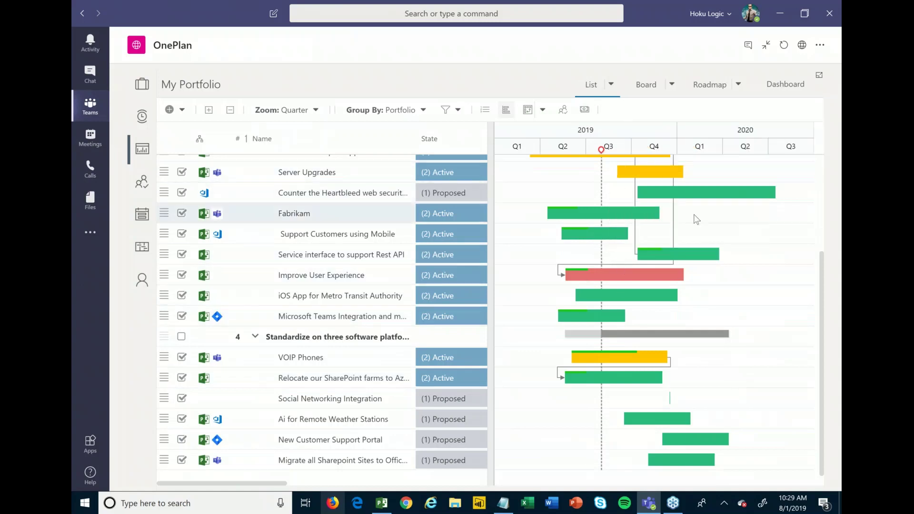
scroll(775, 330, up, 3)
scroll(775, 333, down, 1)
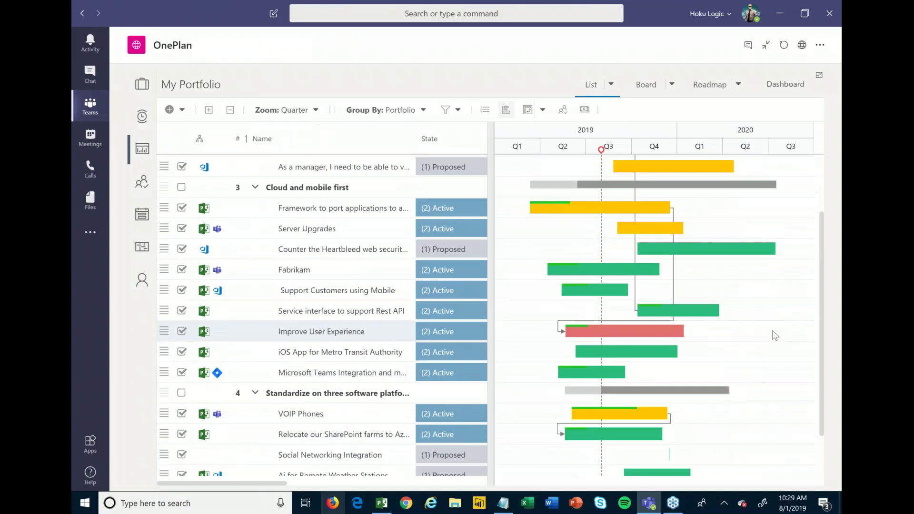
mouse_move(566, 322)
scroll(781, 410, down, 3)
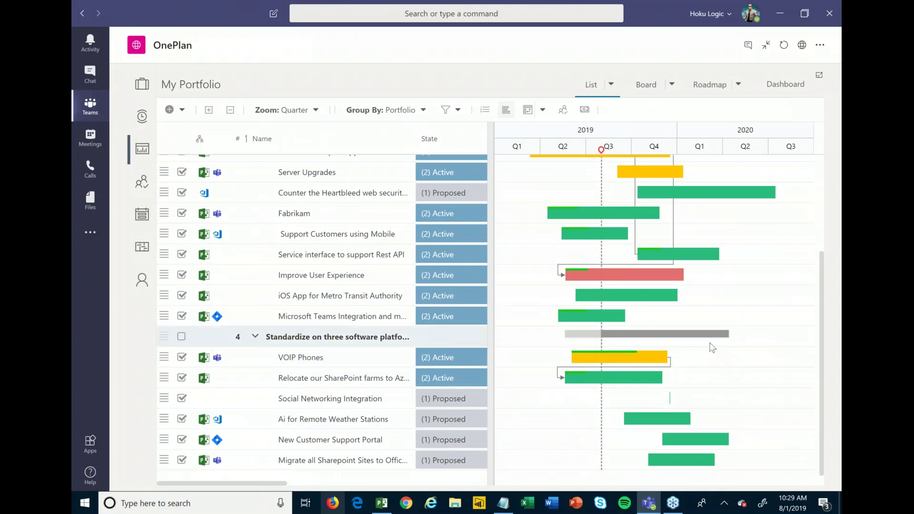
scroll(712, 347, up, 5)
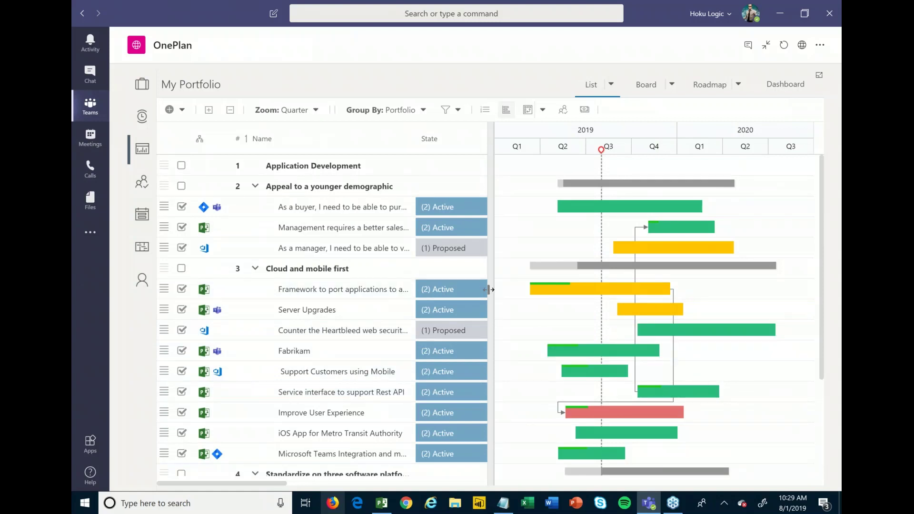
Show the portfolio in the Board - Stages view and switch it to the Roadmap - Stages view
click(672, 85)
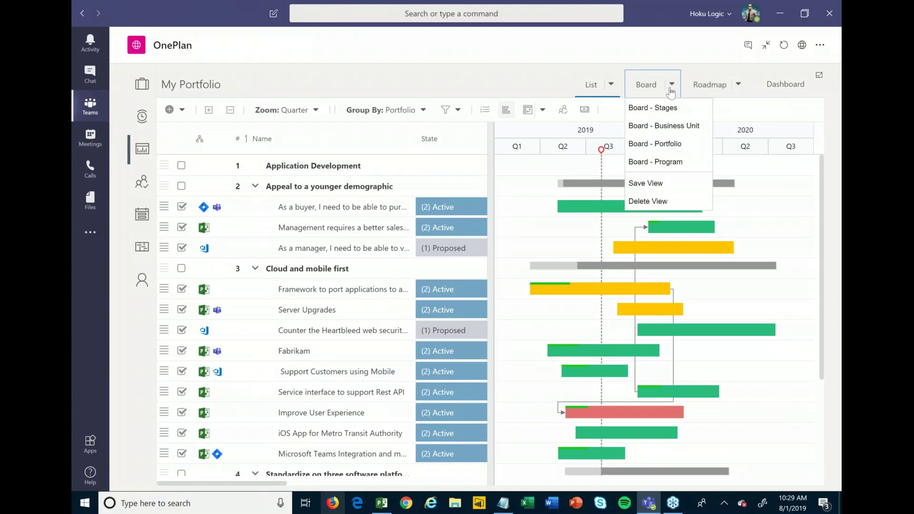
click(667, 104)
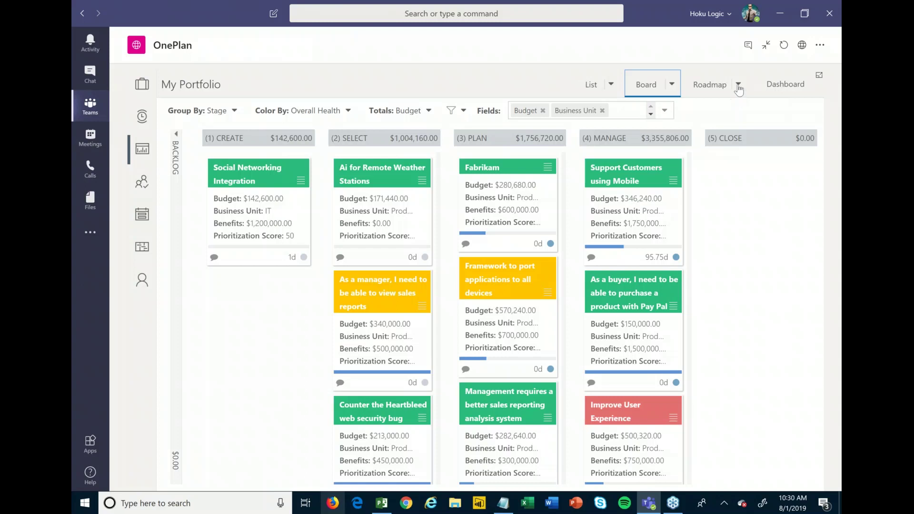
click(738, 85)
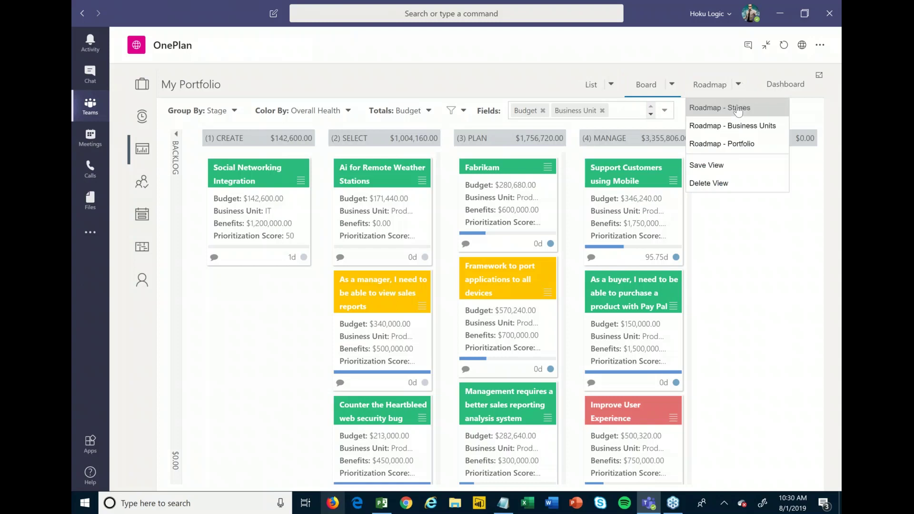
click(738, 108)
Examine the project dates and dependencies across the roadmap's stages, and restore the normal channel view
mouse_move(537, 381)
scroll(537, 385, down, 2)
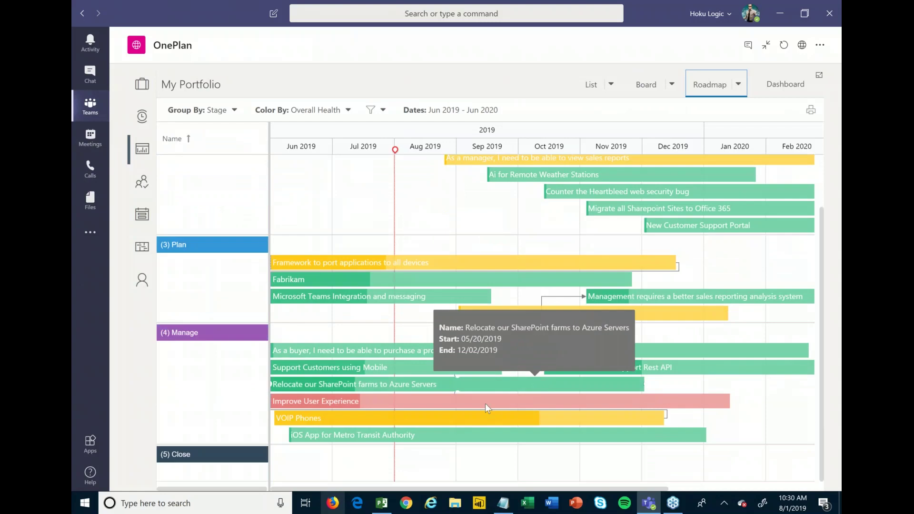
mouse_move(459, 375)
scroll(459, 374, up, 2)
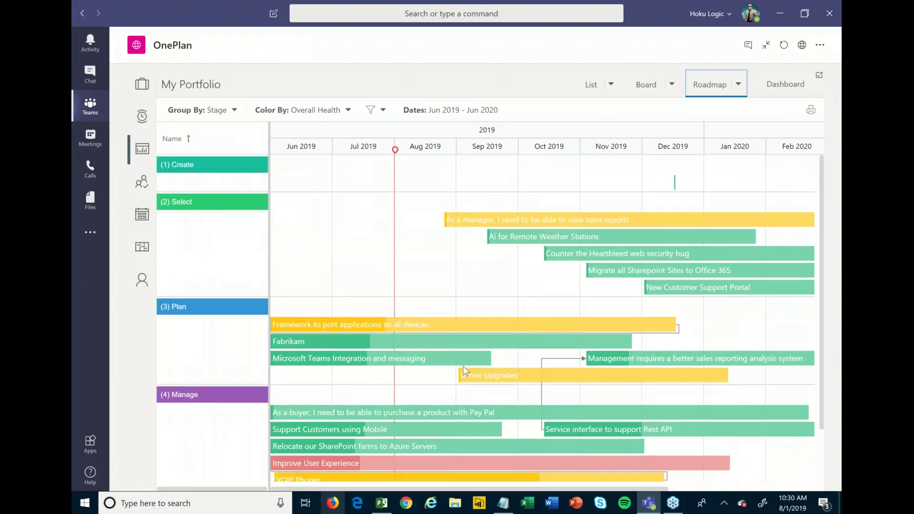
mouse_move(459, 354)
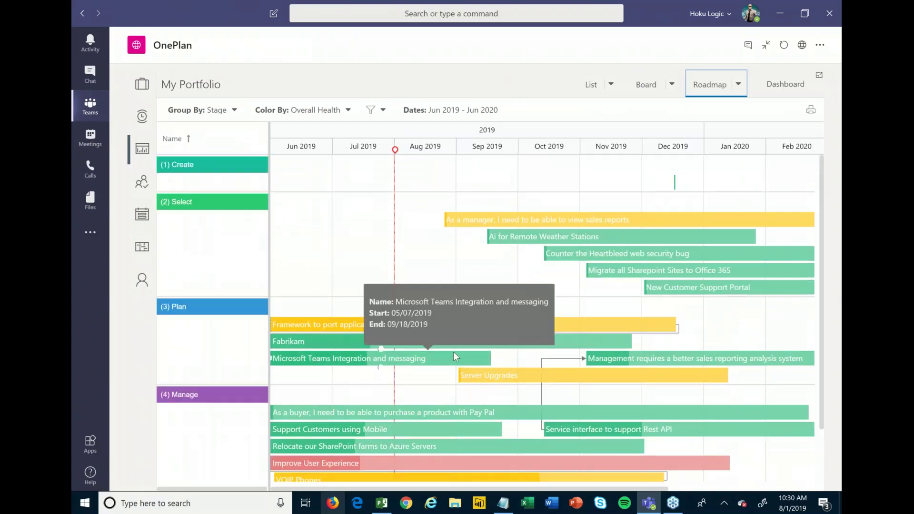
mouse_move(579, 347)
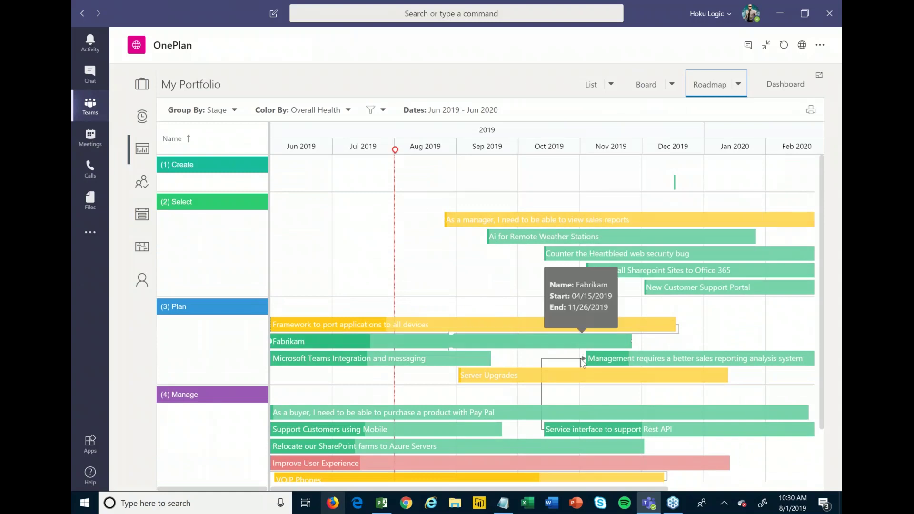
scroll(580, 360, down, 2)
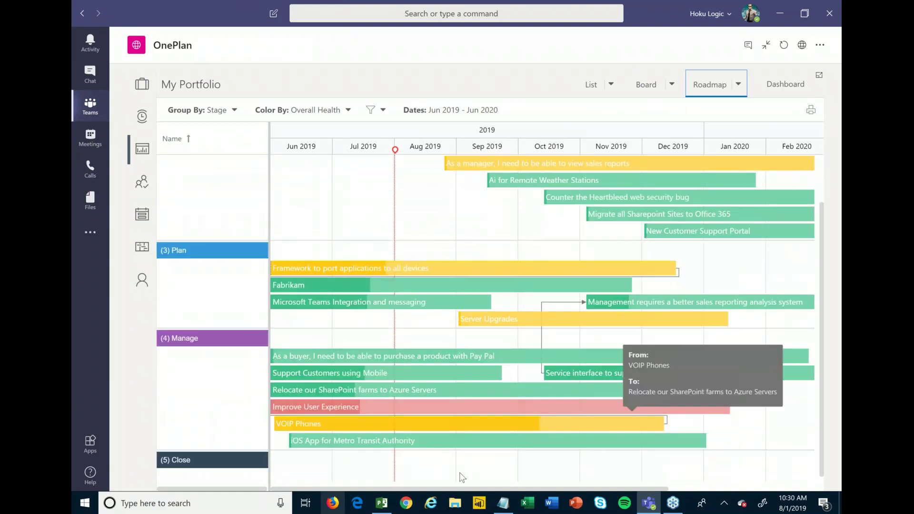
mouse_move(365, 285)
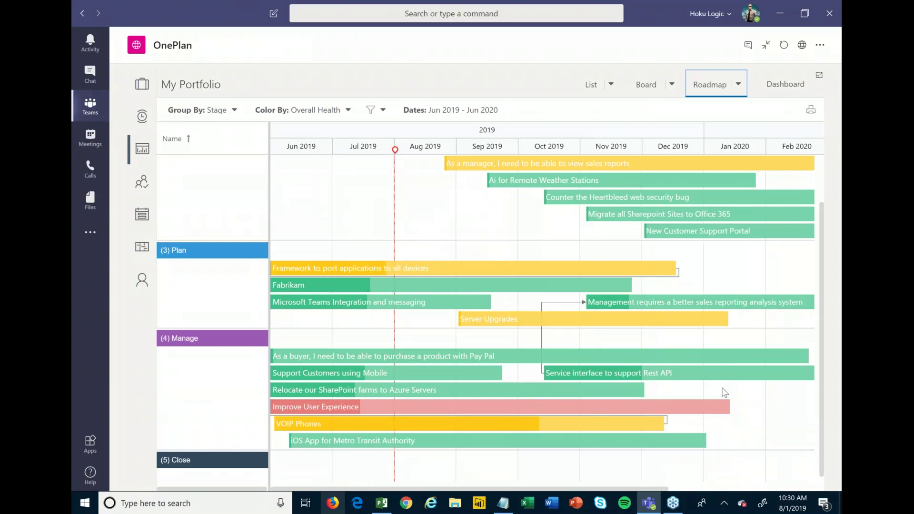
scroll(699, 426, up, 2)
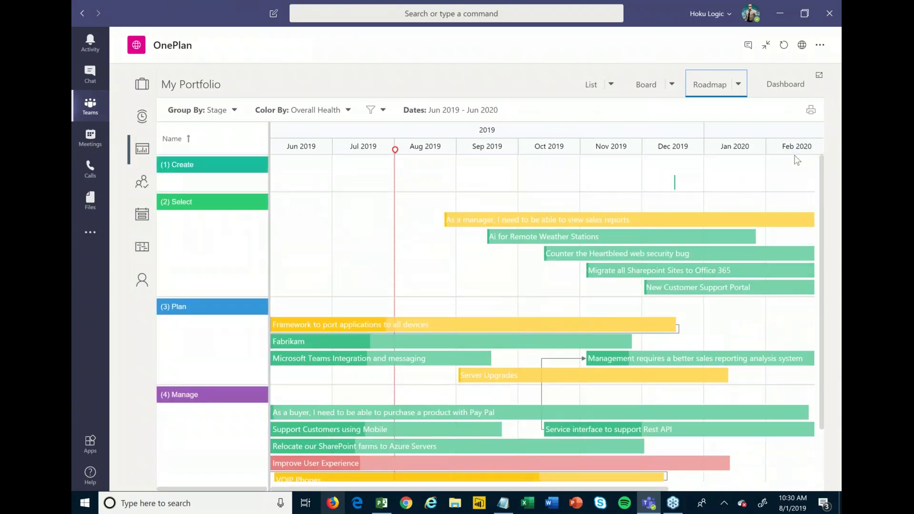
click(766, 46)
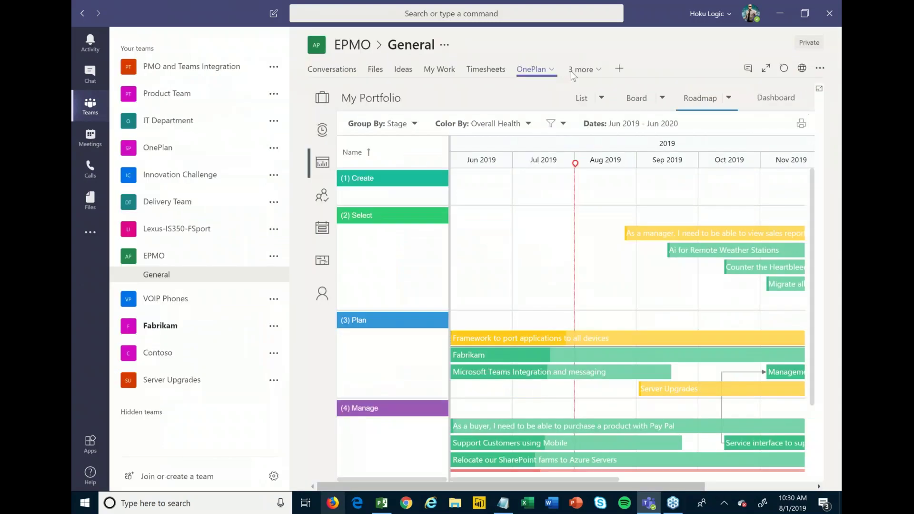
Show the EPMO channel's Power BI reports in expanded view and review the Projects Dashboard's budget, cost and priority charts
click(591, 70)
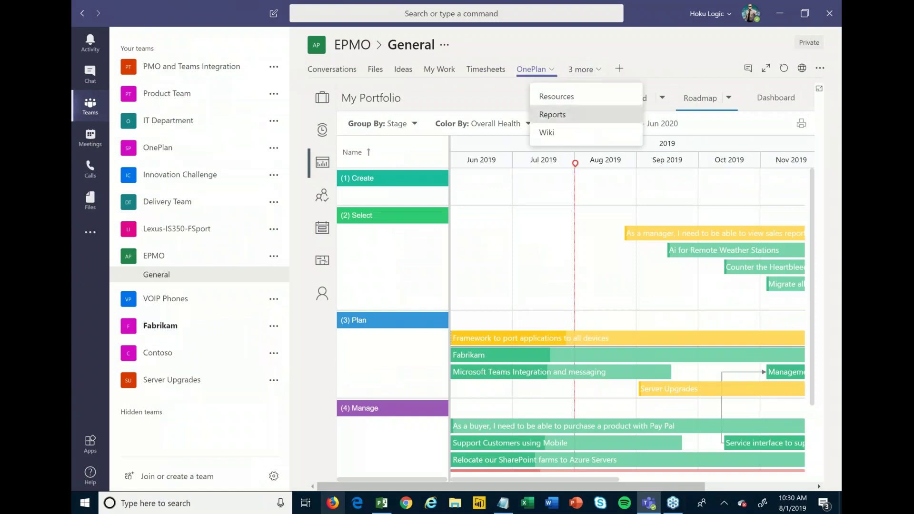
click(573, 115)
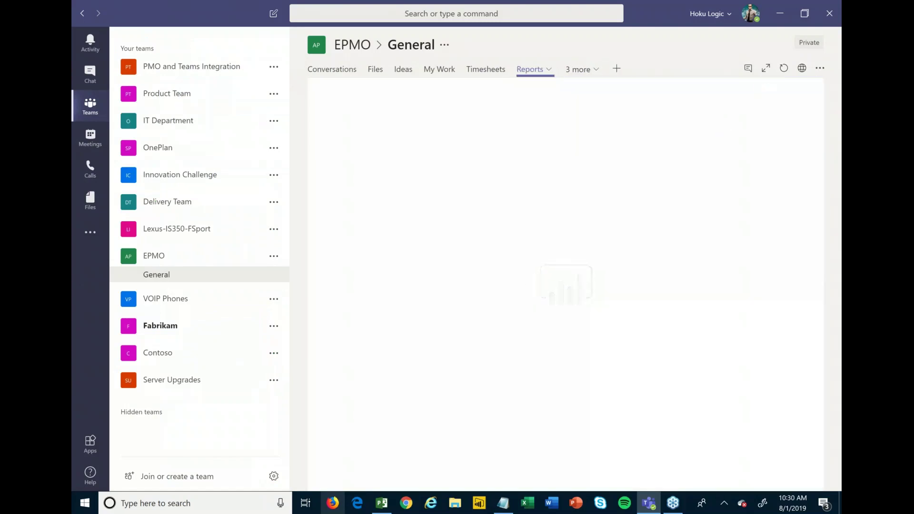
click(765, 72)
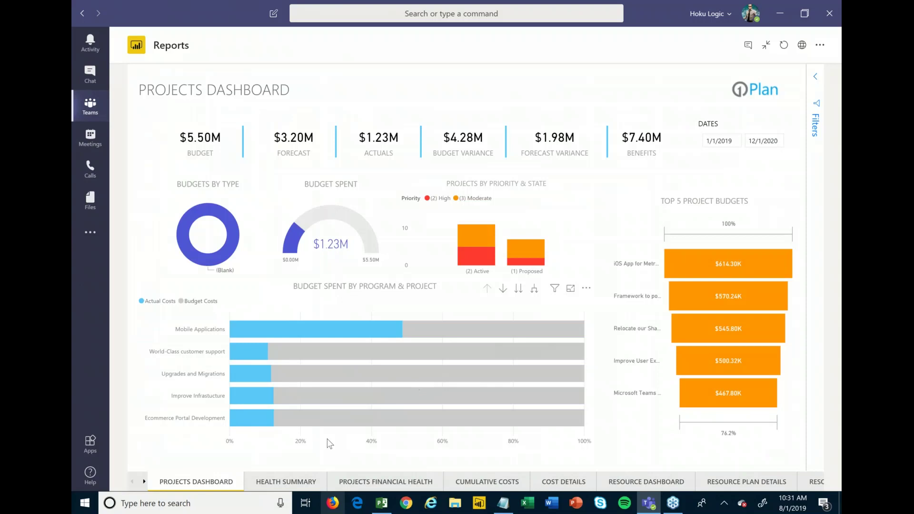
Review the report's Health Summary and Resource Dashboard pages, and return to the Health Summary in expanded view
click(300, 482)
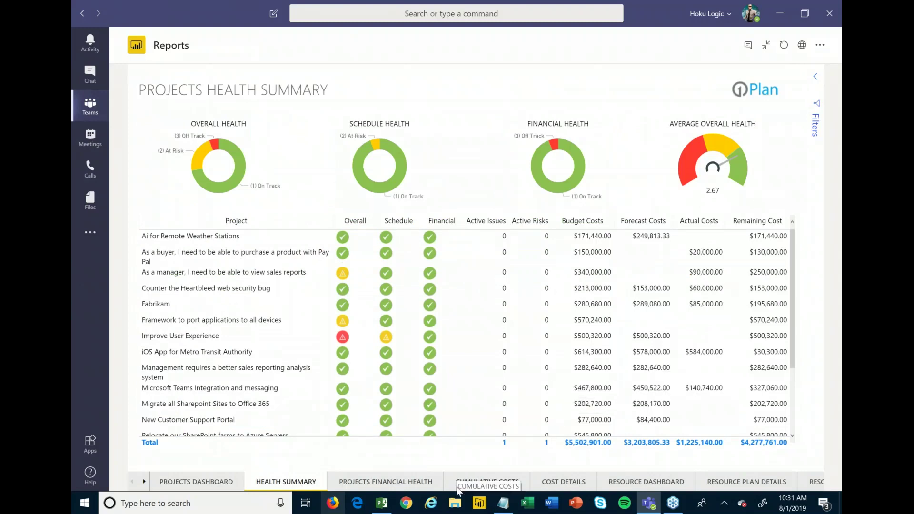
click(641, 482)
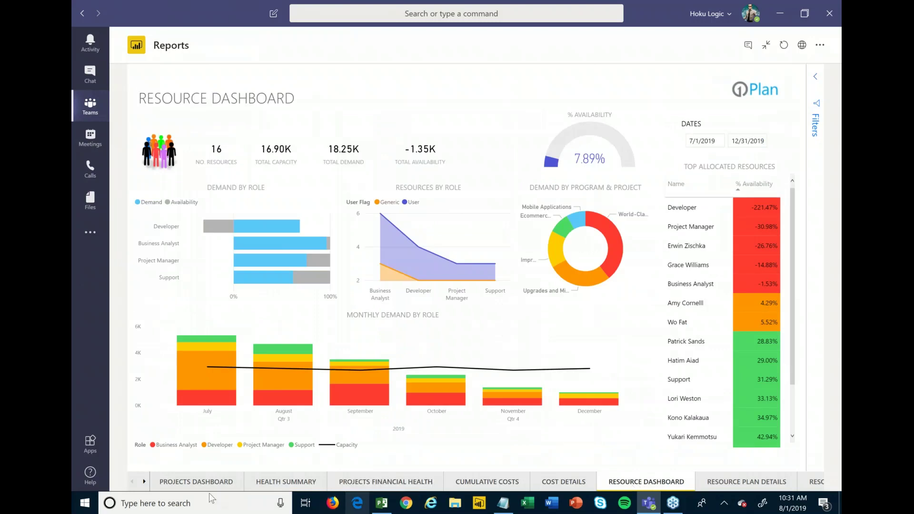
click(272, 486)
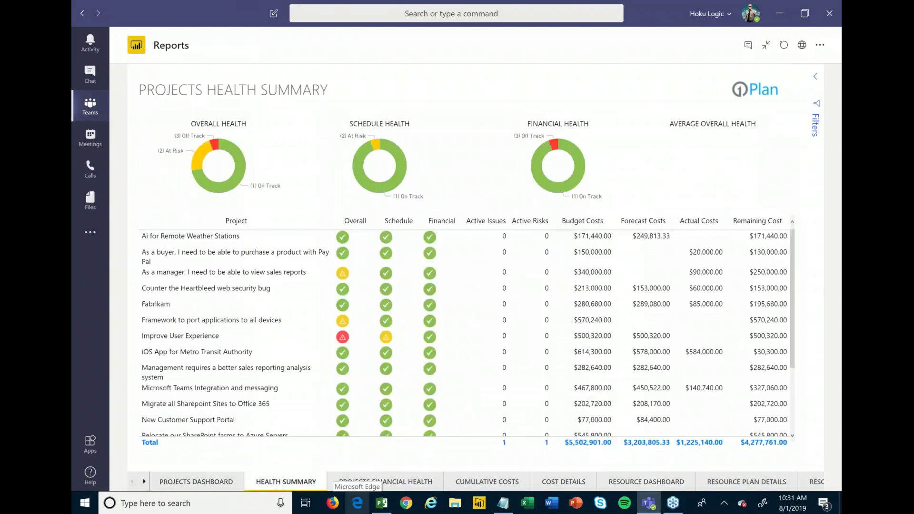
click(766, 46)
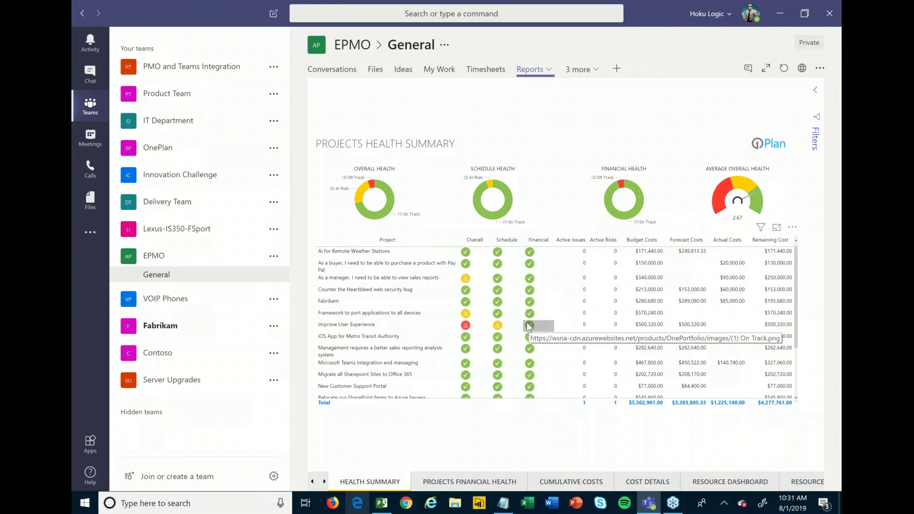
click(768, 69)
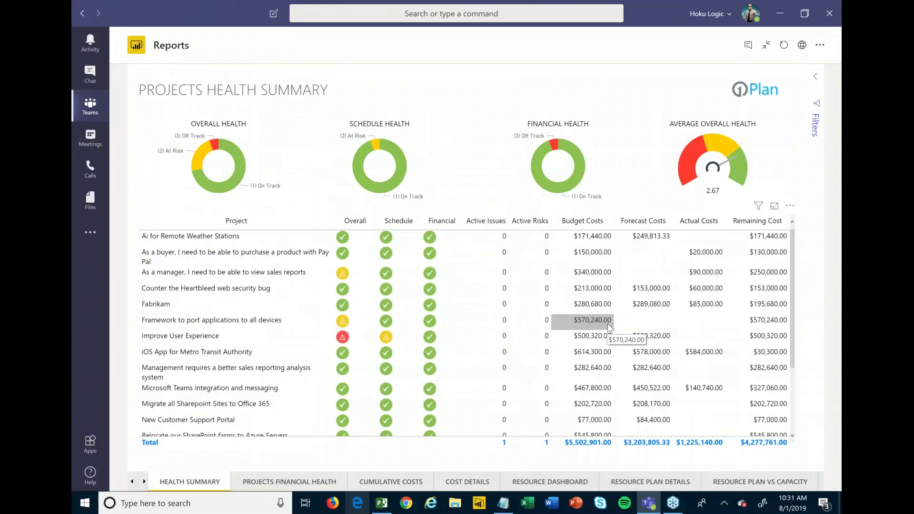